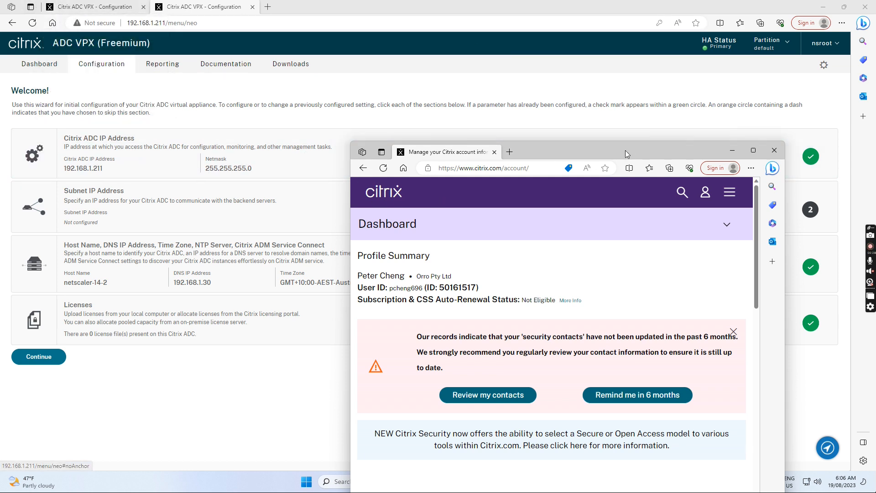
Step: Drag the Citrix.com account window up and left, in front of the ADC setup page
left_click_drag(607, 152, 561, 70)
Step: Maximize the Citrix account window and go to the Citrix Downloads page
left_click(709, 71)
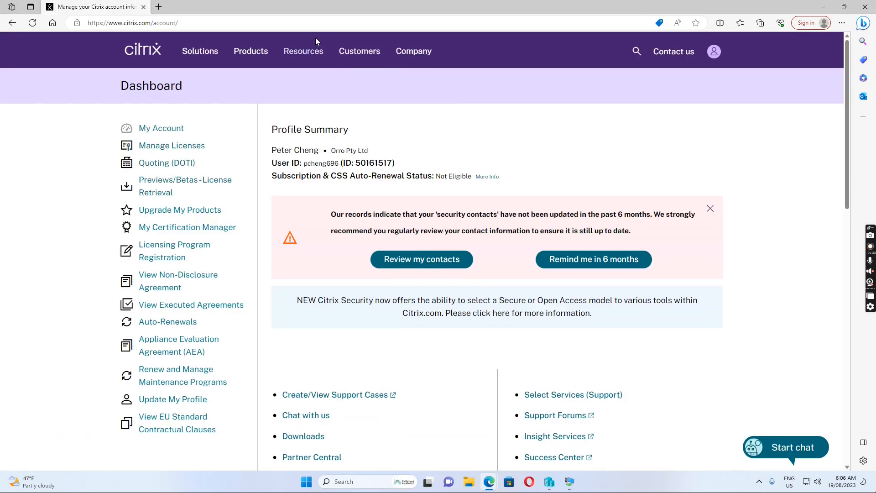
mouse_move(373, 57)
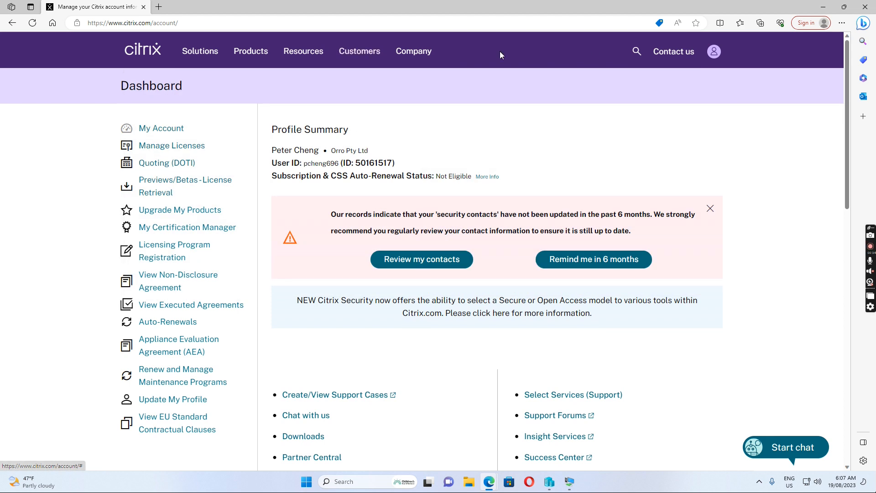
left_click(362, 53)
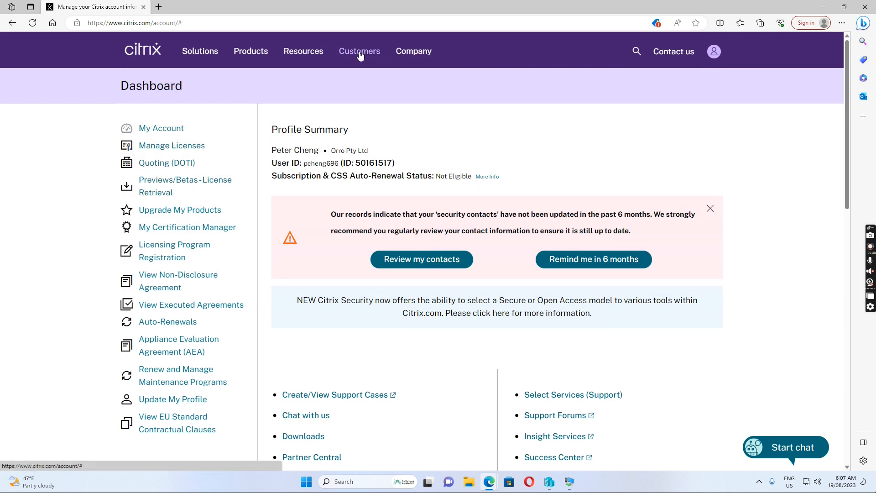
mouse_move(357, 54)
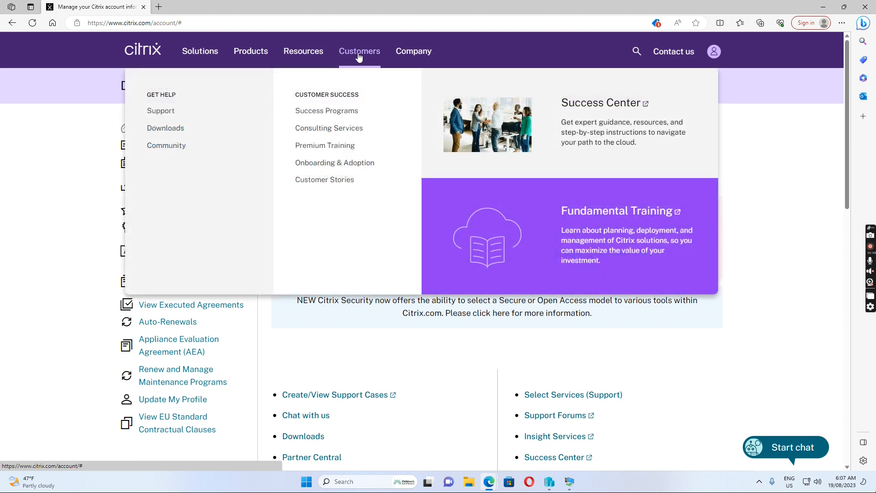
left_click(167, 131)
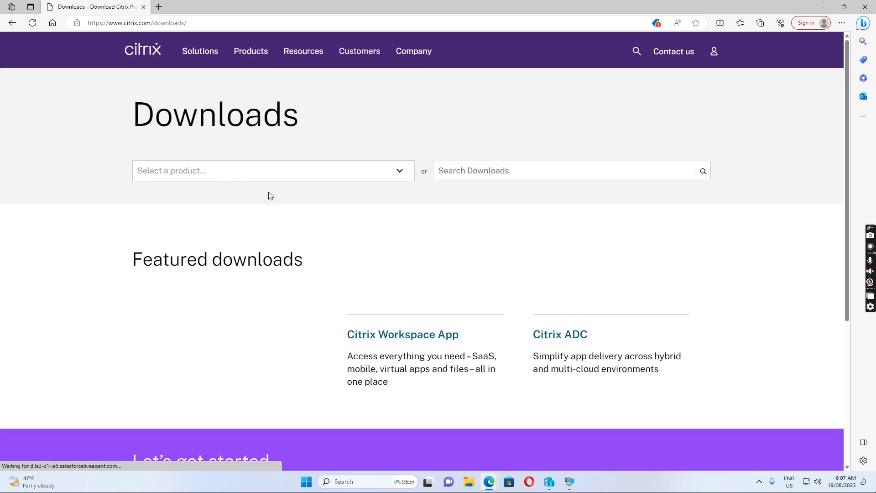
Step: Select Citrix ADC as the product and scroll to its Release 14.1 listing
left_click(399, 174)
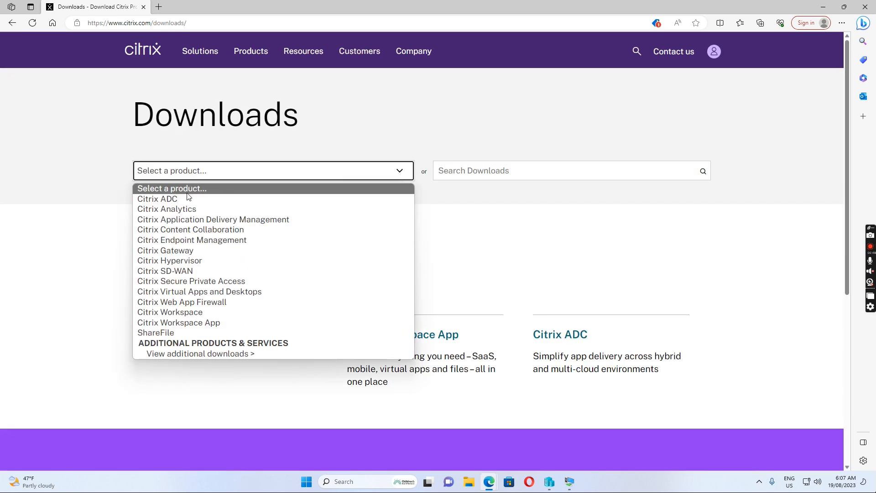
left_click(162, 200)
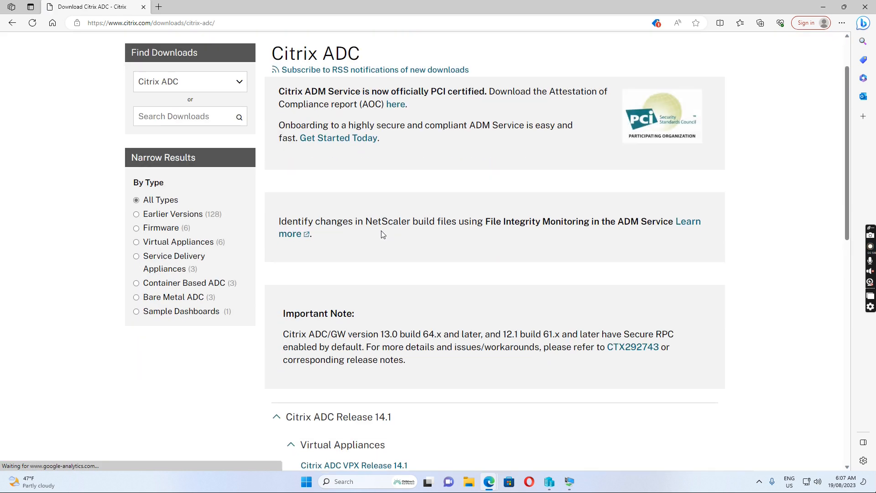
scroll(385, 216, "down", 5)
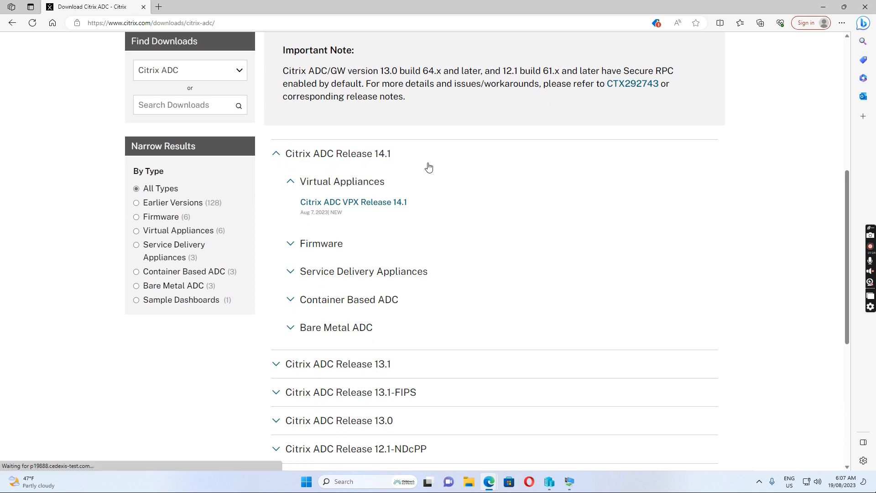
scroll(425, 193, "down", 2)
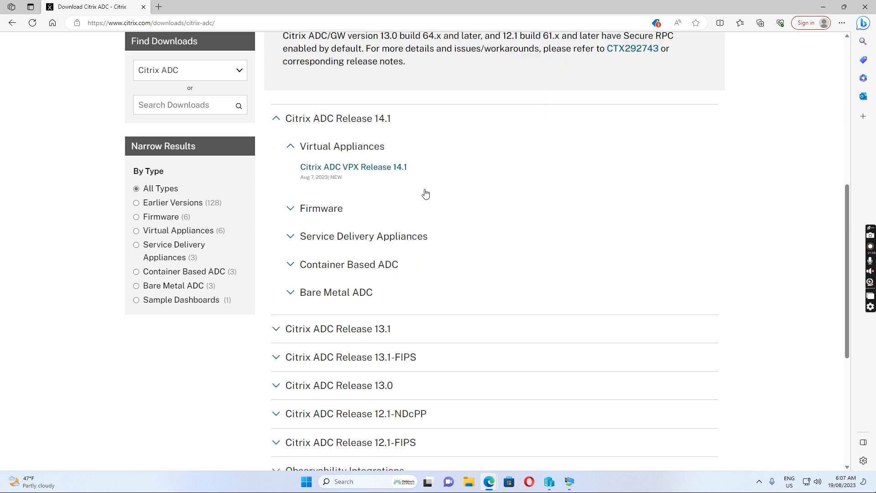
scroll(424, 192, "up", 2)
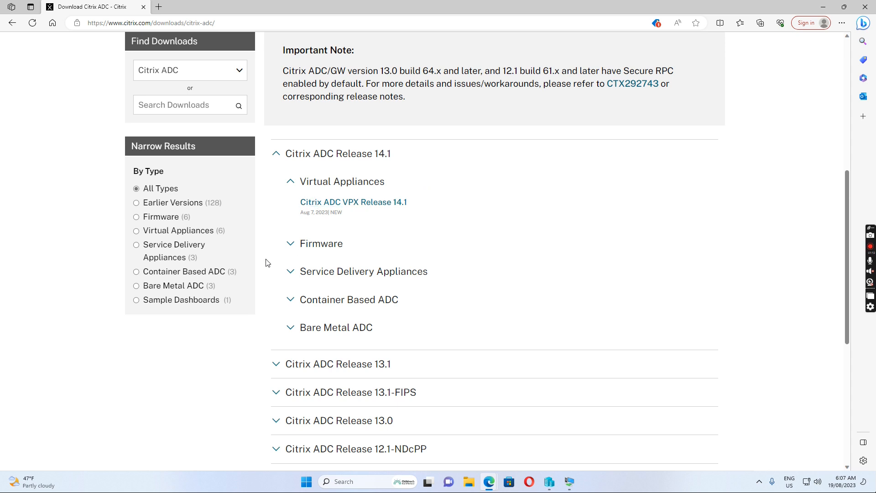
Step: Open the Citrix ADC VPX Release 14.1 page and review its Build 4.42 Hyper-V, ESXi, KVM and GCP packages
left_click(356, 203)
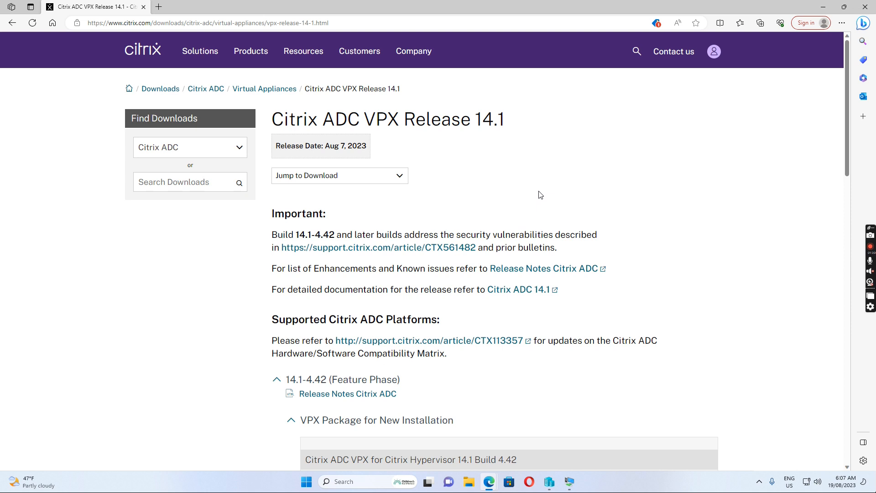
scroll(543, 240, "down", 3)
scroll(543, 243, "down", 1)
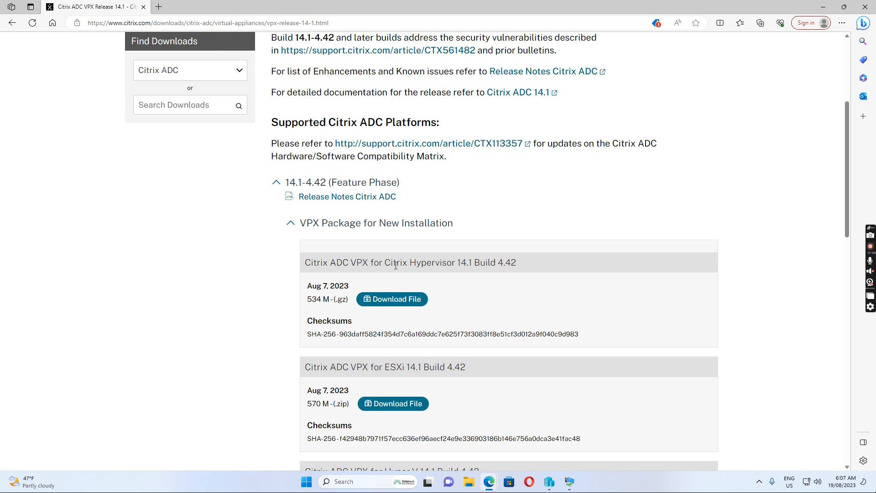
scroll(431, 261, "down", 1)
scroll(431, 261, "down", 1)
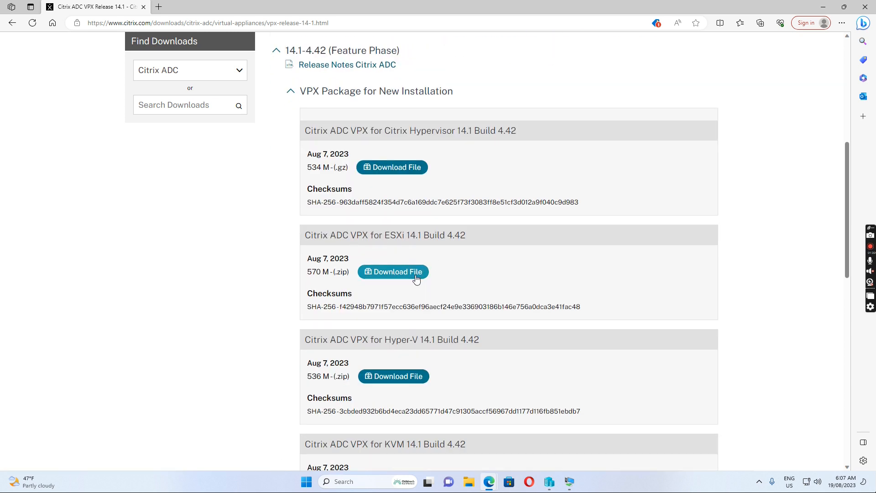
scroll(432, 275, "down", 3)
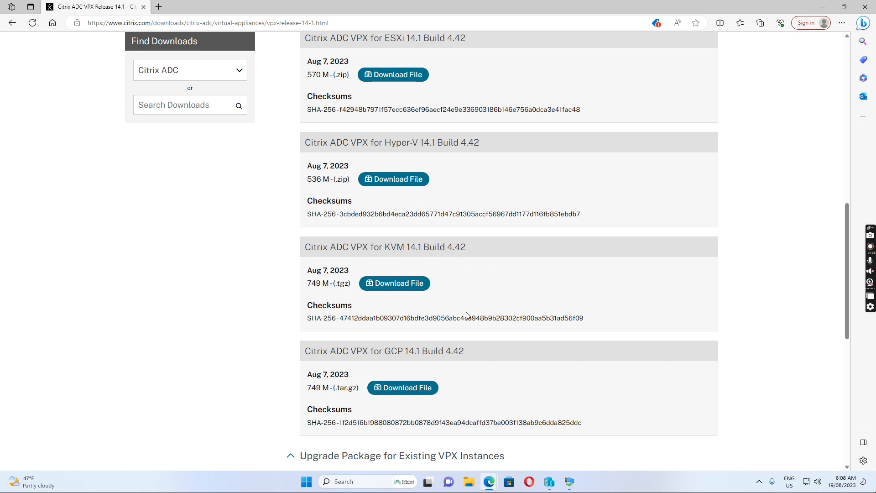
mouse_move(550, 485)
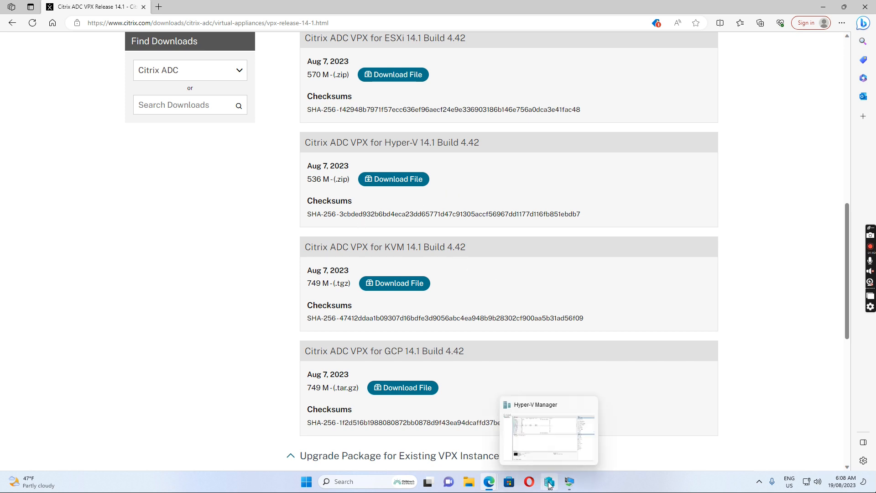
Step: In Hyper-V Manager, select Netscaler-14-1 and start the Import Virtual Machine wizard
left_click(550, 485)
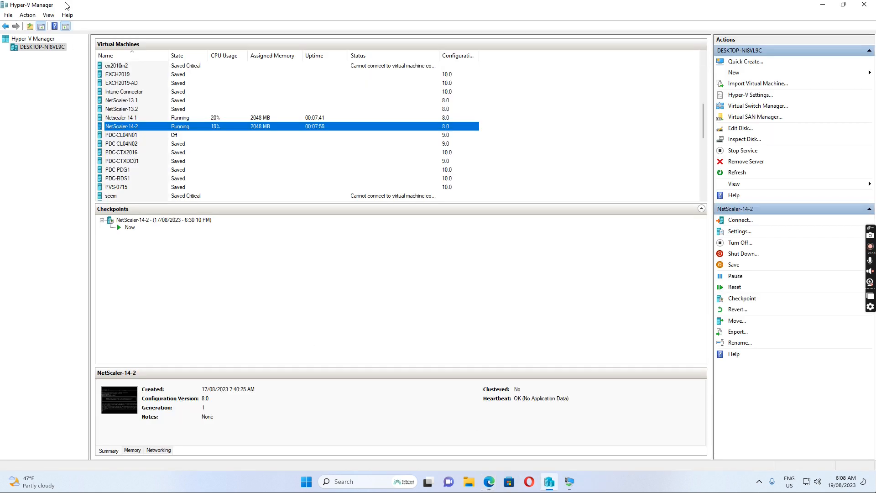
left_click(128, 119)
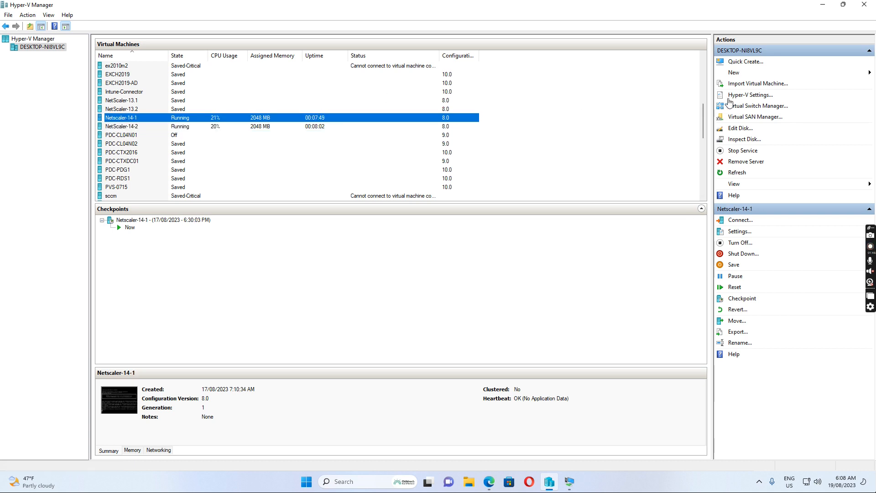
left_click(756, 85)
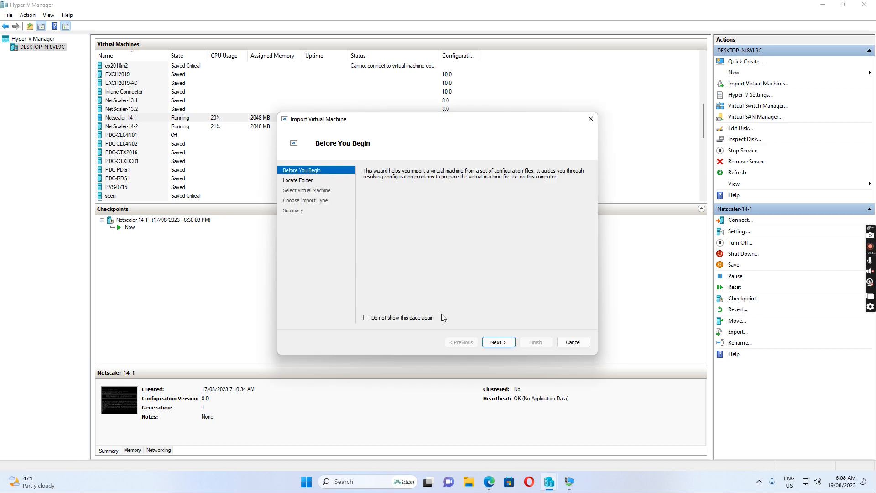
left_click(499, 343)
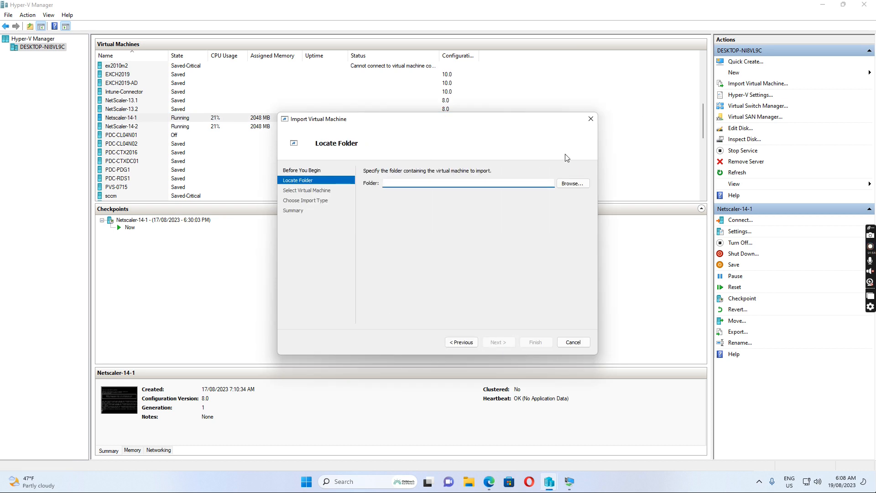
Step: Browse to Downloads\NSVPX-HyperV-14.1-4.42_nc_64\Virtual Machines, then cancel the import
left_click(571, 184)
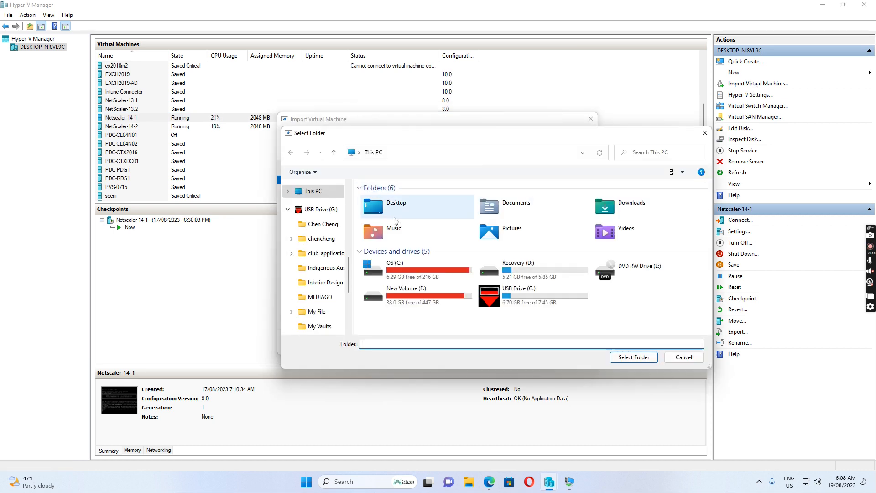
scroll(320, 215, "up", 2)
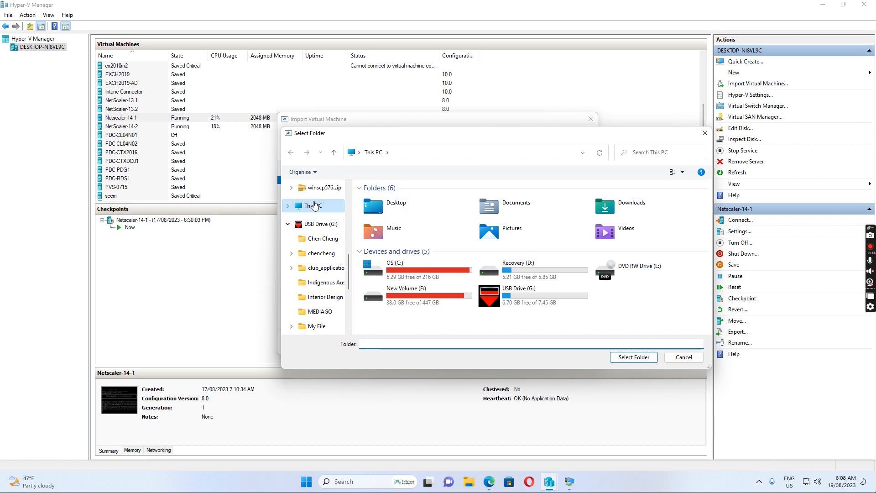
scroll(320, 205, "up", 5)
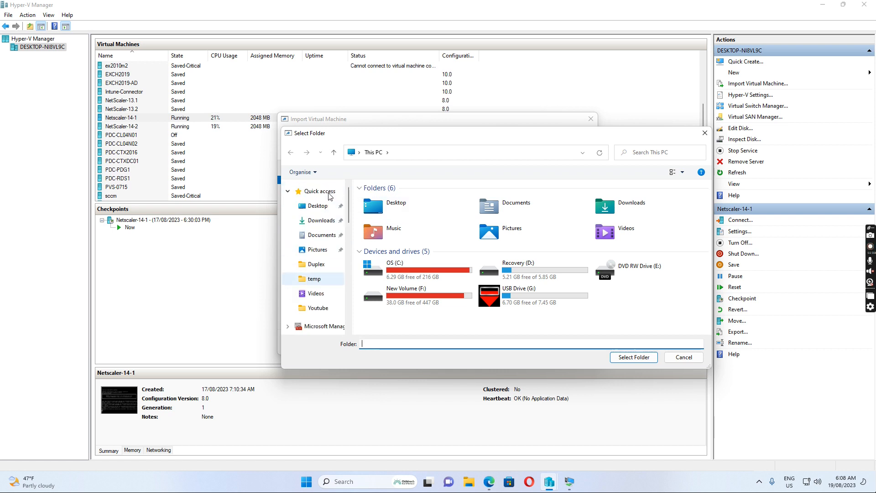
left_click(319, 221)
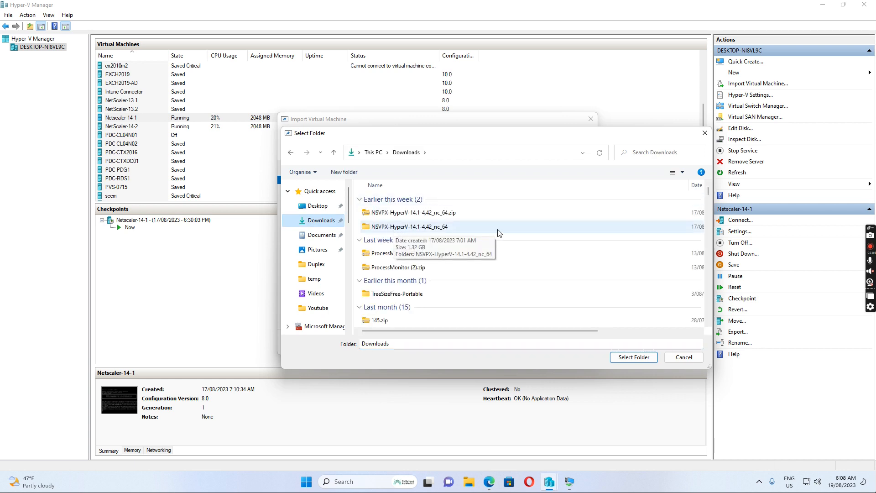
double_click(404, 230)
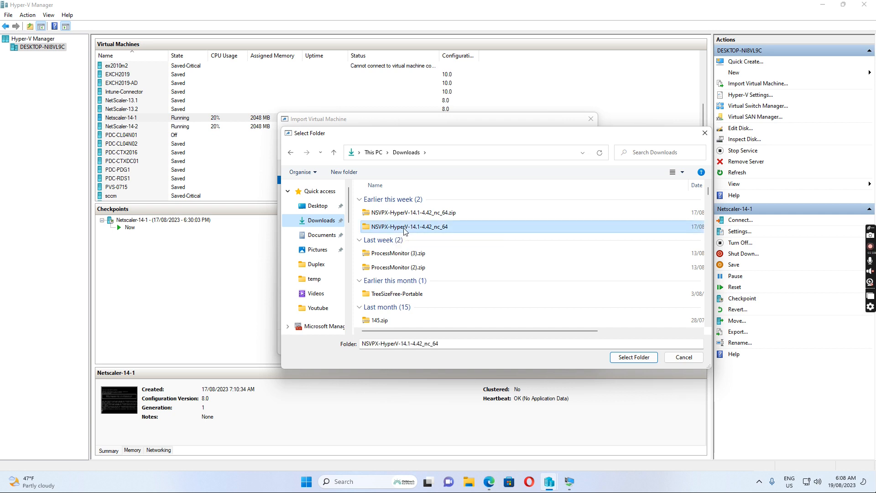
double_click(410, 202)
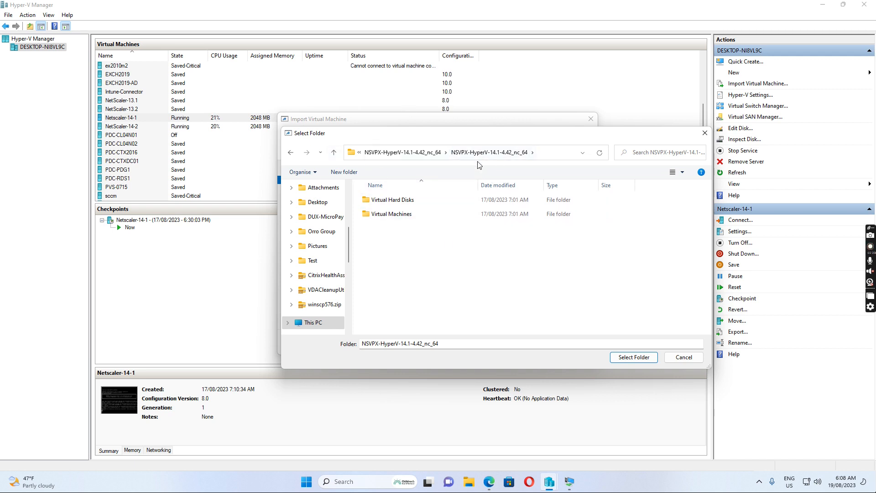
left_click(463, 215)
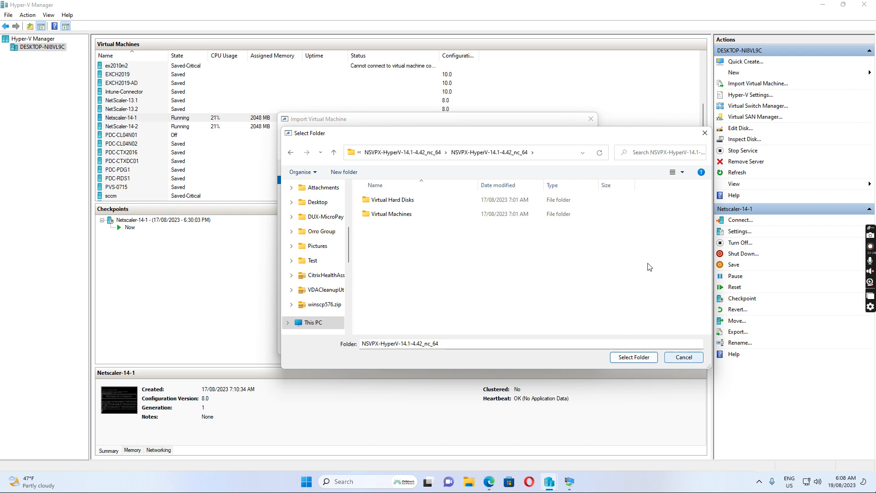
left_click(706, 134)
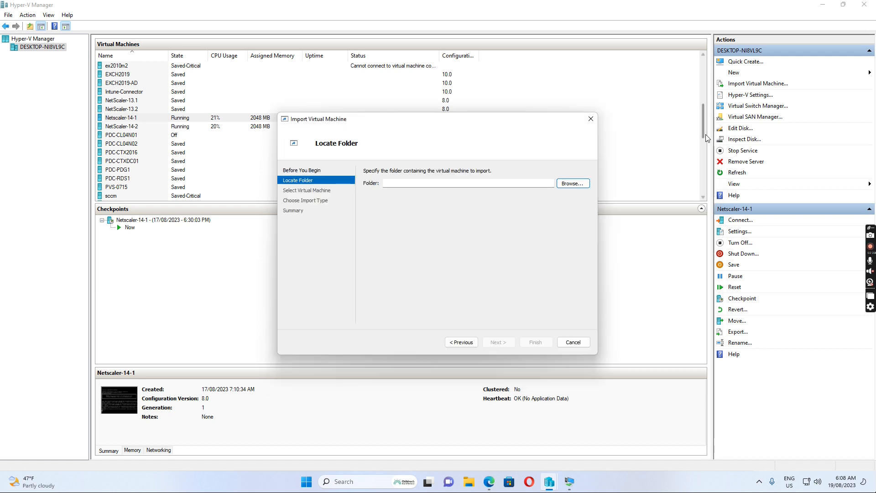
left_click(574, 344)
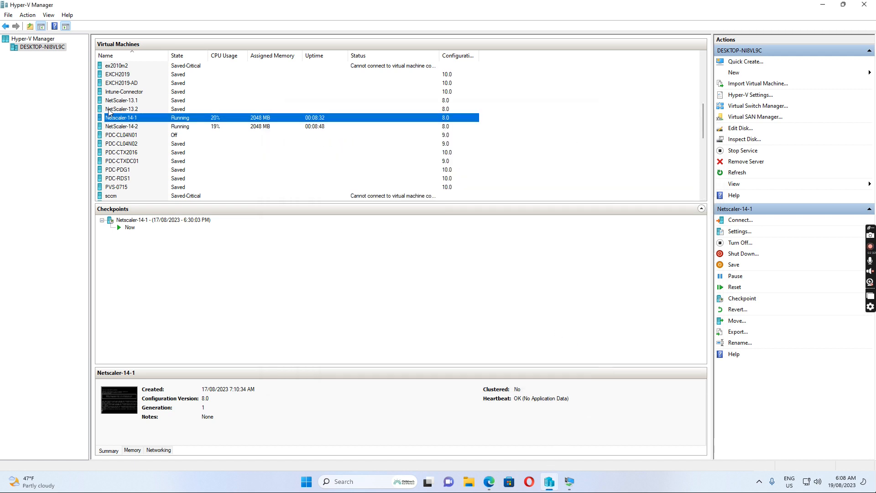
left_click(136, 129)
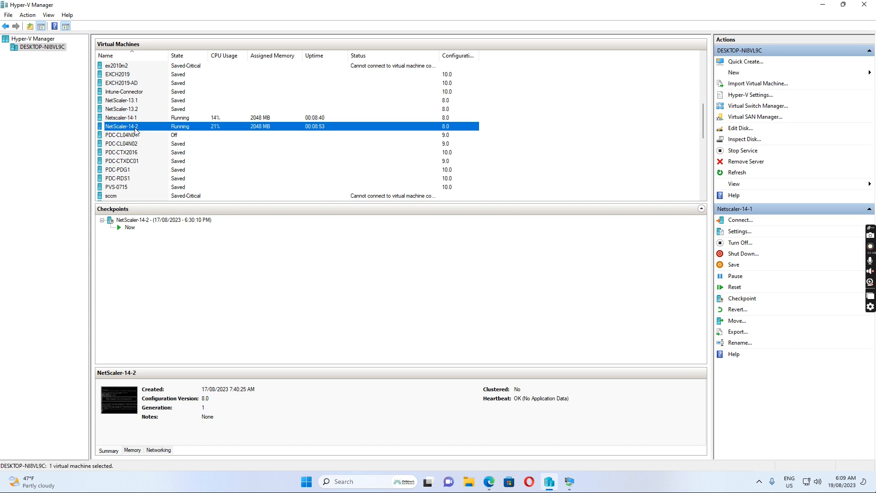
left_click(118, 119)
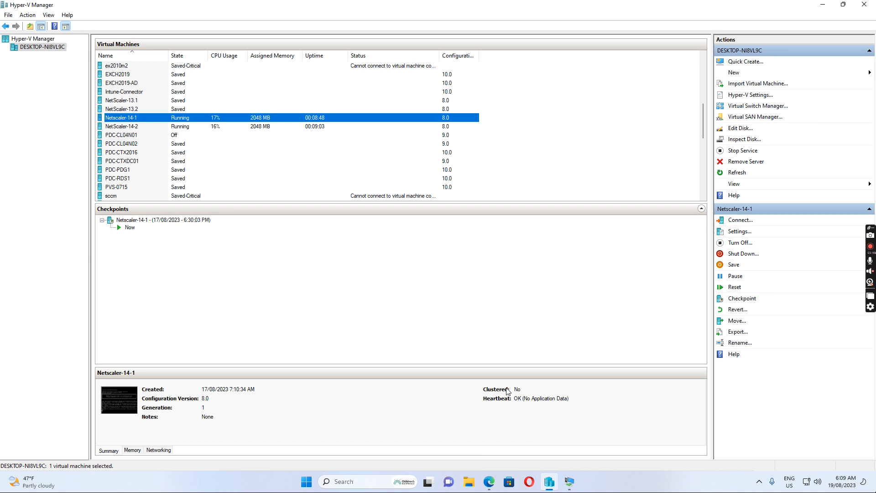
mouse_move(548, 487)
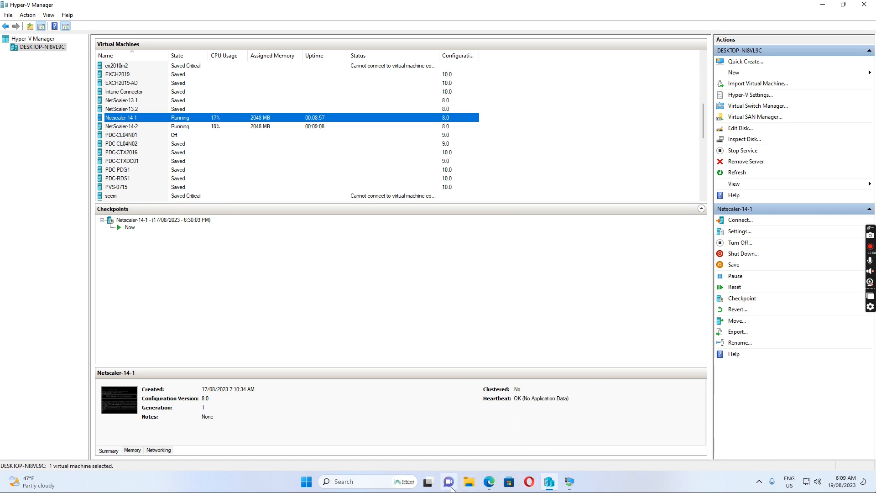
mouse_move(489, 485)
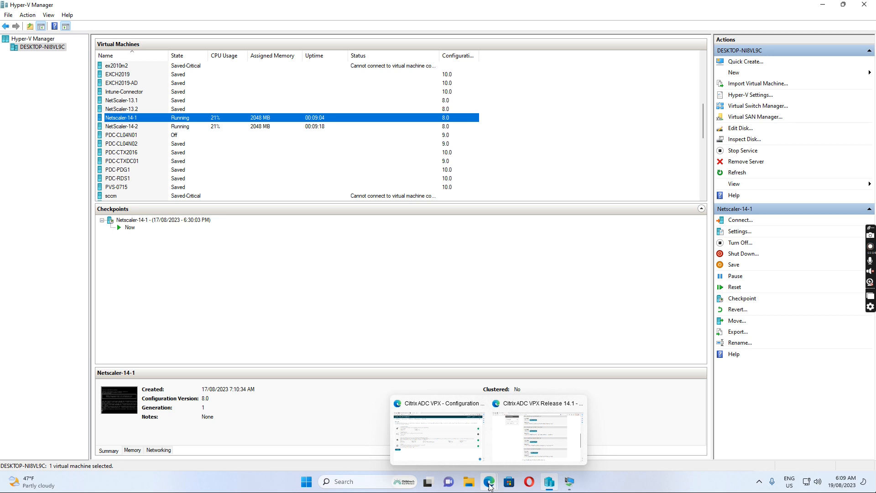
mouse_move(425, 410)
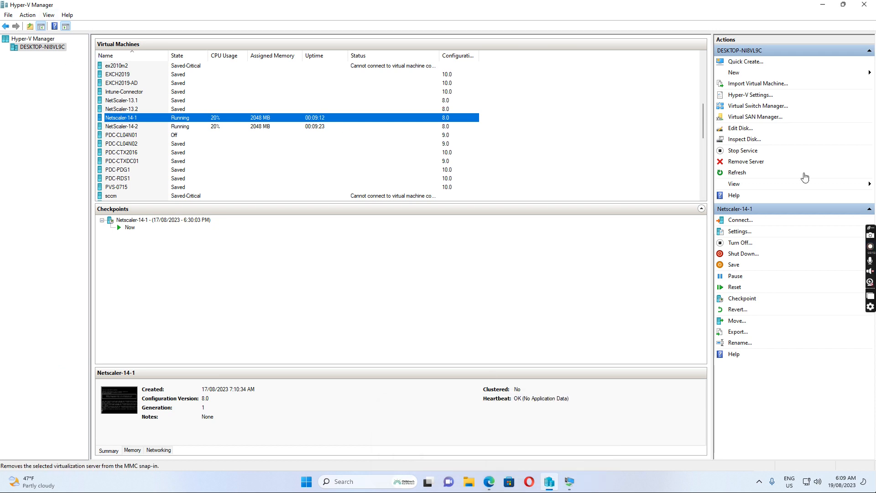
left_click(741, 233)
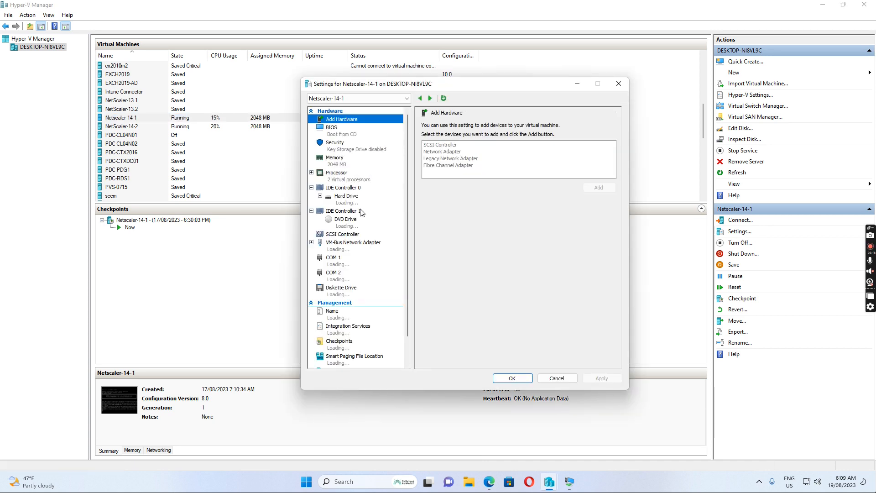
left_click(346, 249)
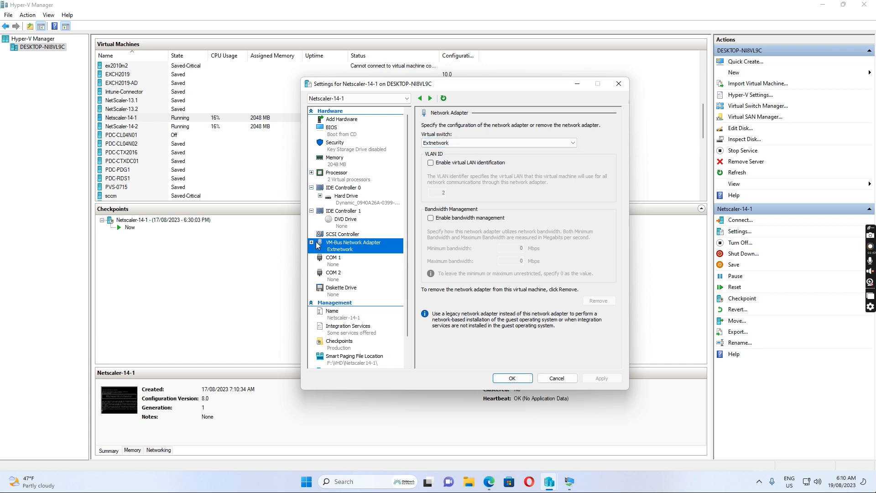
left_click(544, 379)
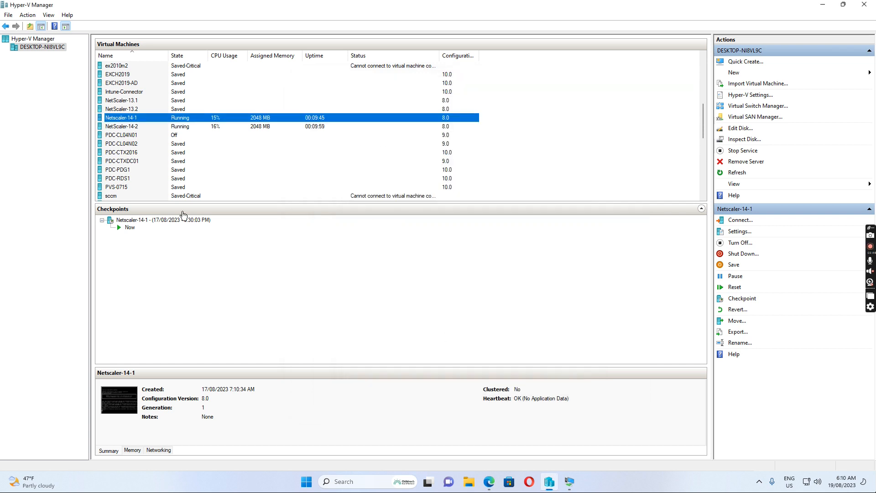
left_click(124, 128)
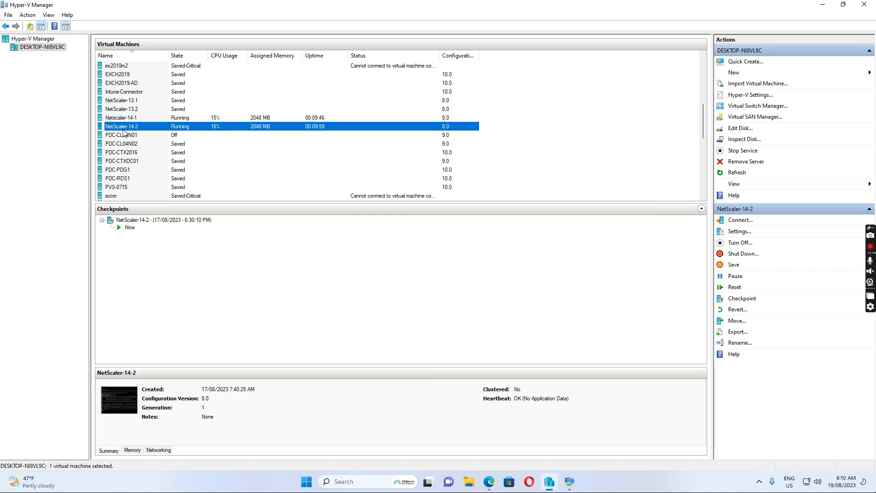
left_click(740, 234)
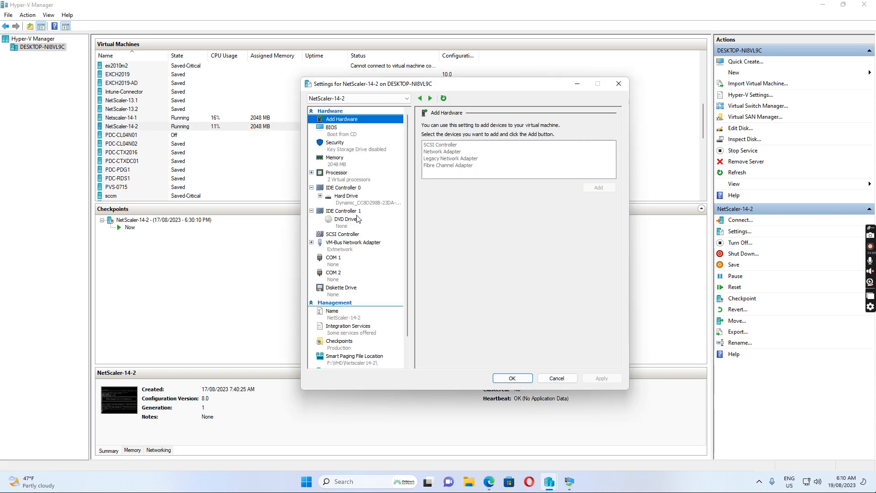
left_click(344, 248)
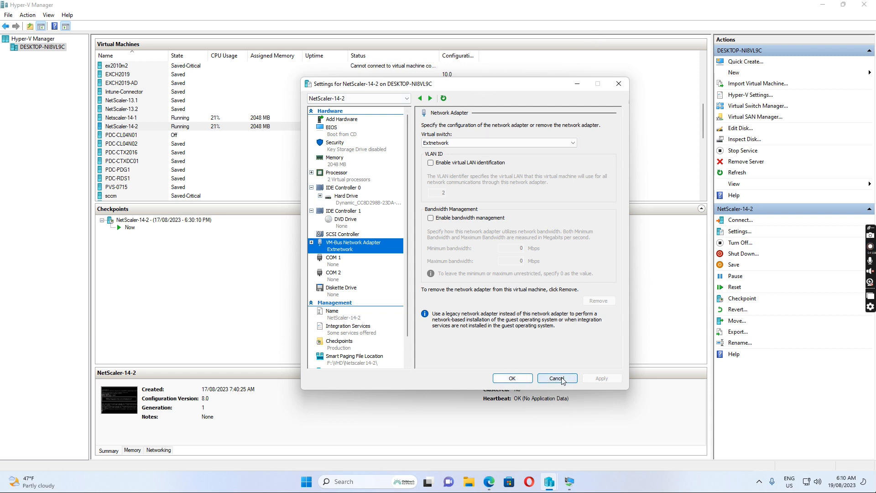
left_click(520, 381)
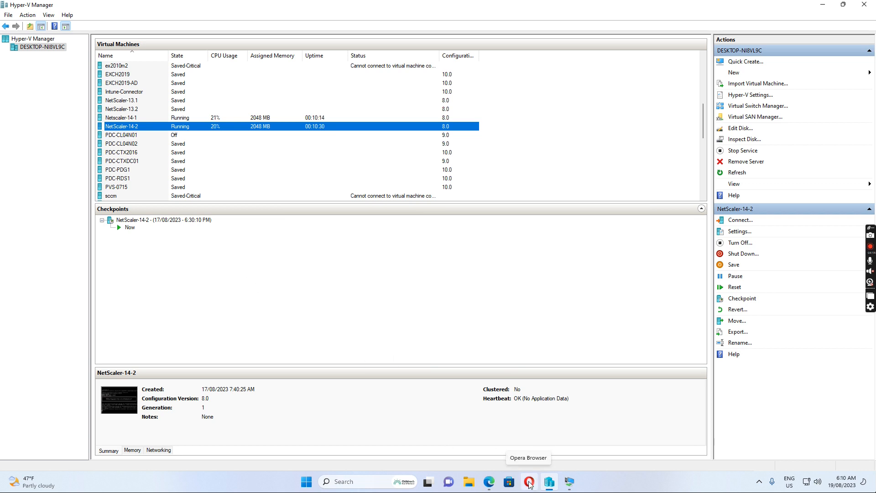
Step: Bring up the Netscaler-14-1 console and refresh its login prompt
left_click(569, 482)
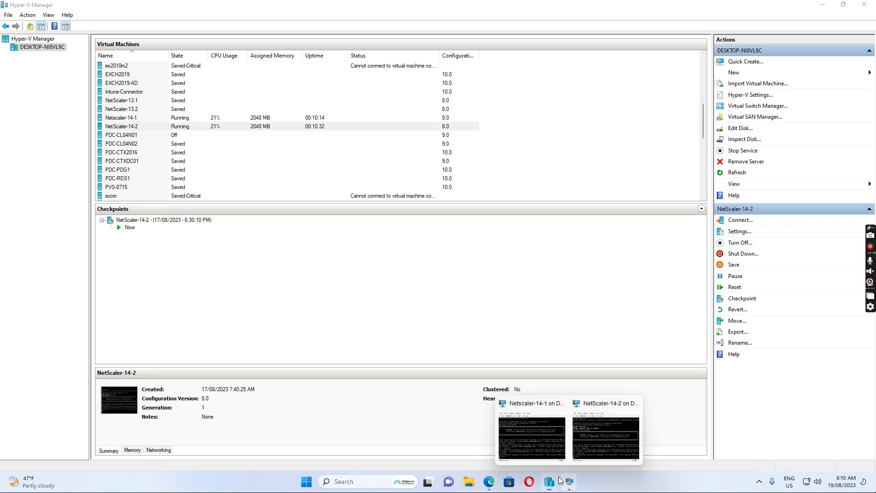
left_click(512, 426)
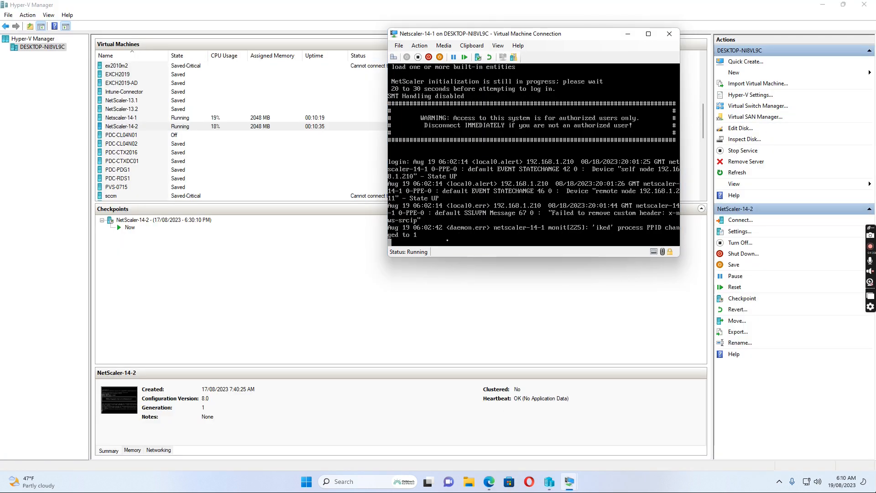
key("Return")
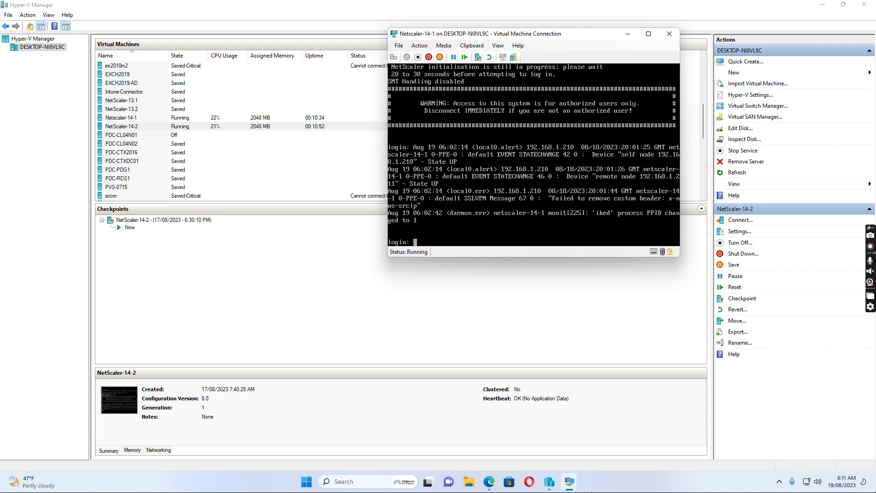
Step: Bring the NetScaler-14-2 console forward, then return to the Citrix ADC configuration page
mouse_move(571, 480)
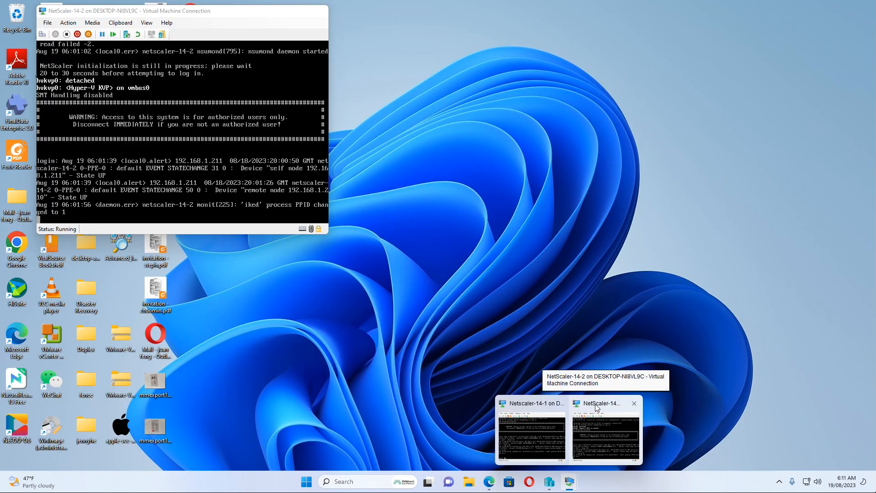
left_click(580, 436)
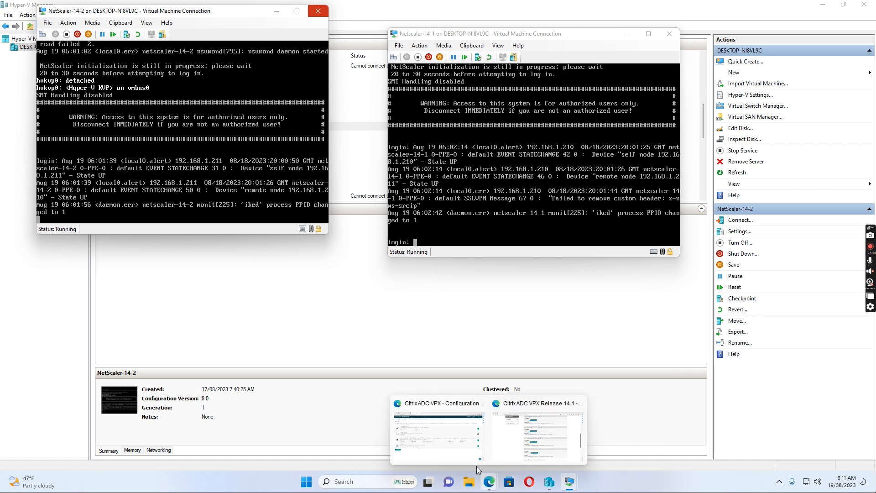
mouse_move(489, 481)
left_click(443, 429)
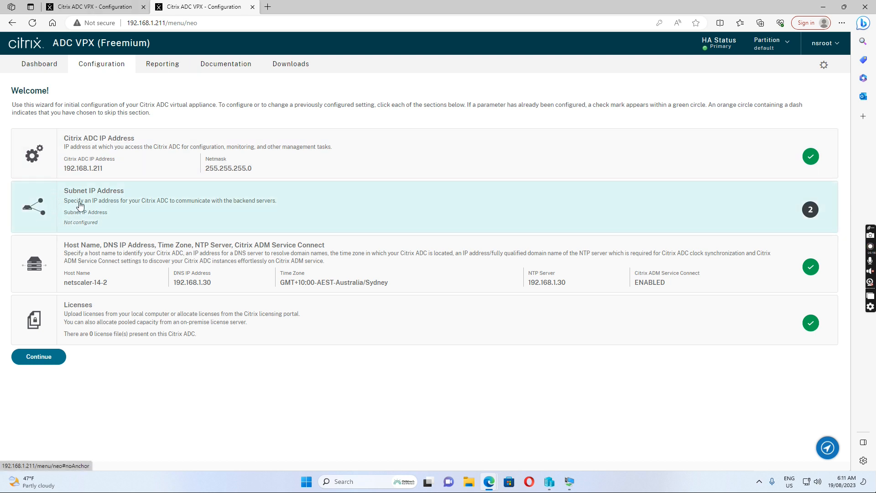
Step: Set the subnet IP to 192.168.1.213 with netmask 255.255.255.0 and confirm
left_click(810, 217)
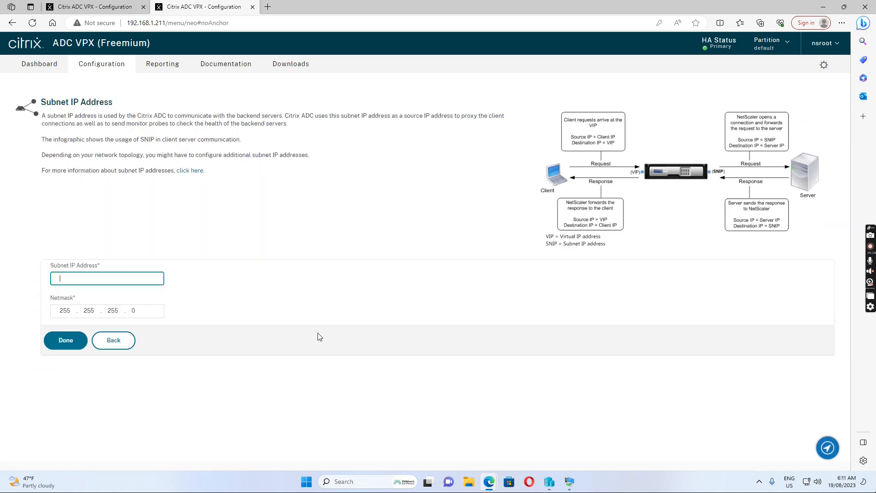
type("192.168.1.213")
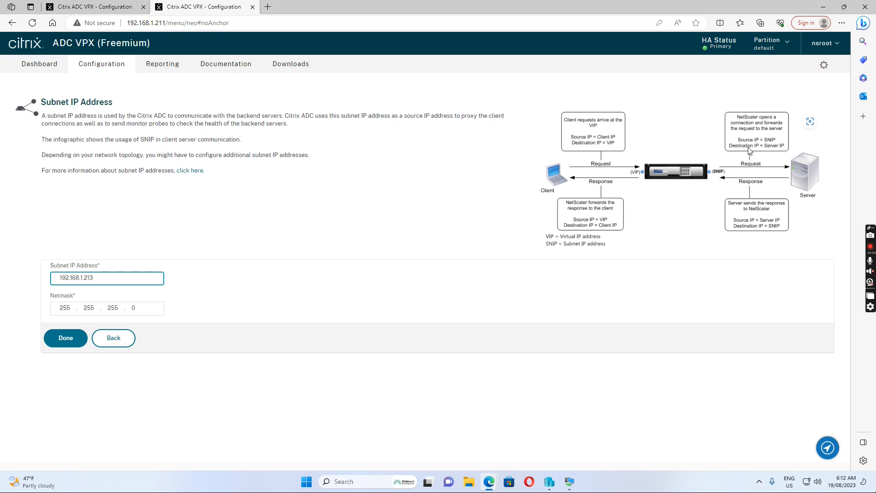
left_click(64, 338)
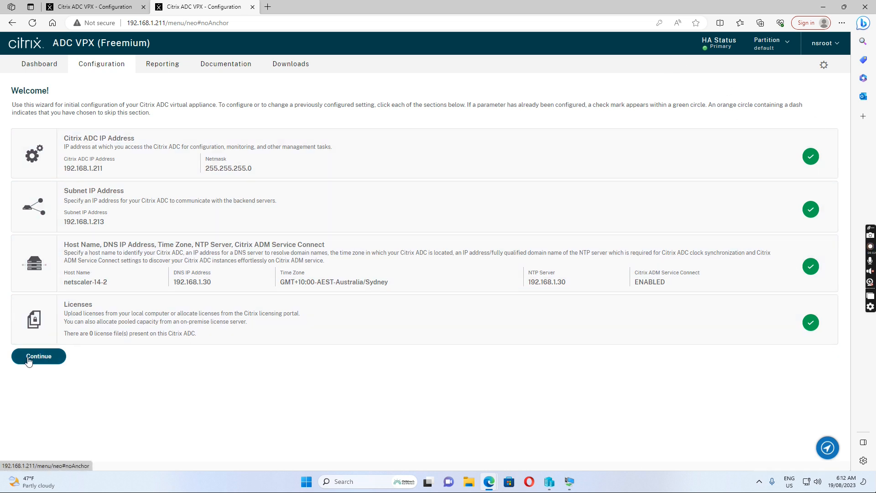
Step: Continue past the Welcome wizard to the System Information page for 192.168.1.211
left_click(33, 360)
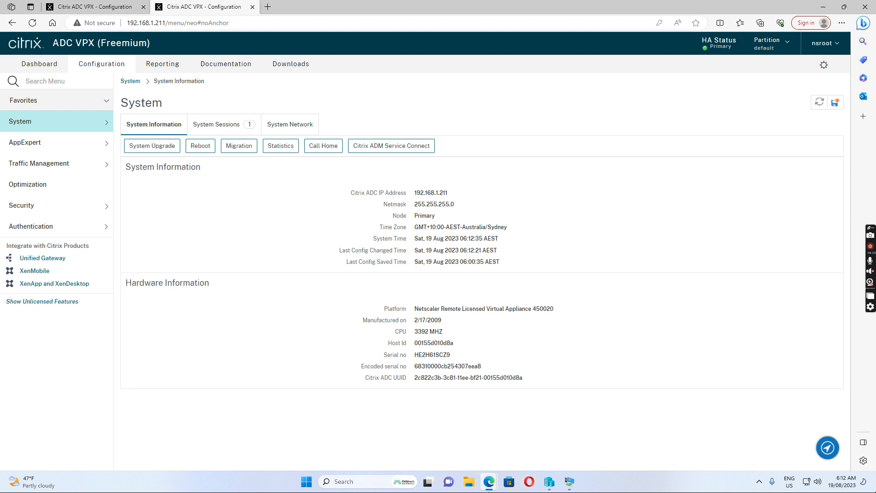
mouse_move(550, 488)
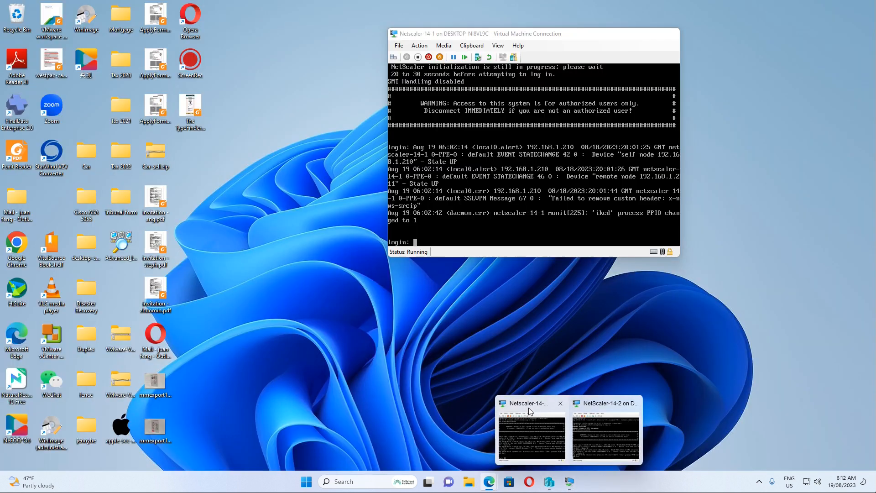
Step: Log in to Netscaler-14-1 as nsroot and type 'add ha node 2 192.168.1.211' without submitting
left_click(529, 407)
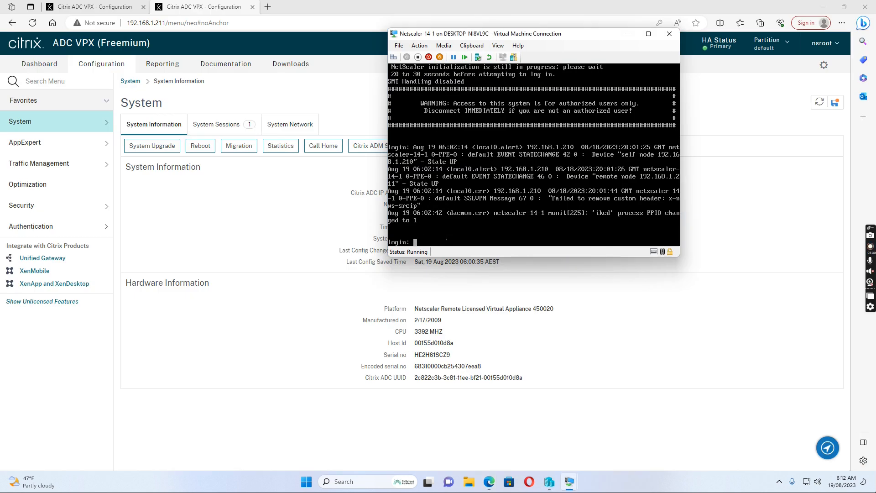
type("nsroot")
key("Return")
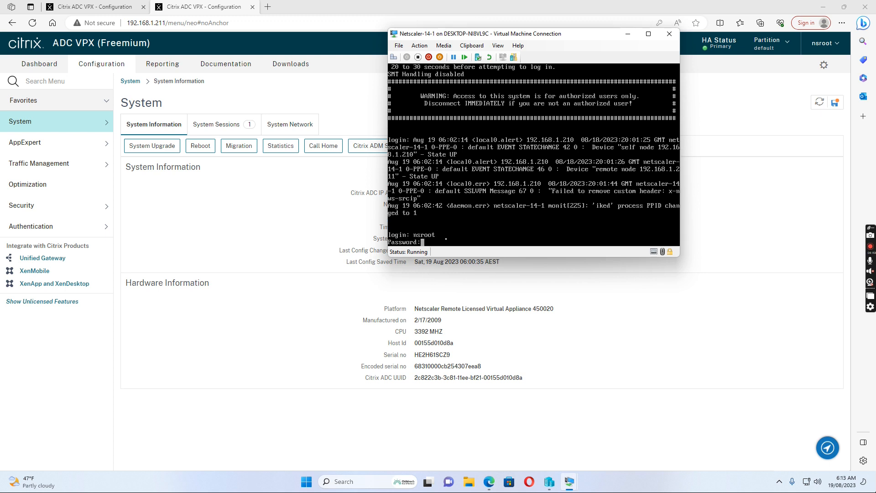
key("Return")
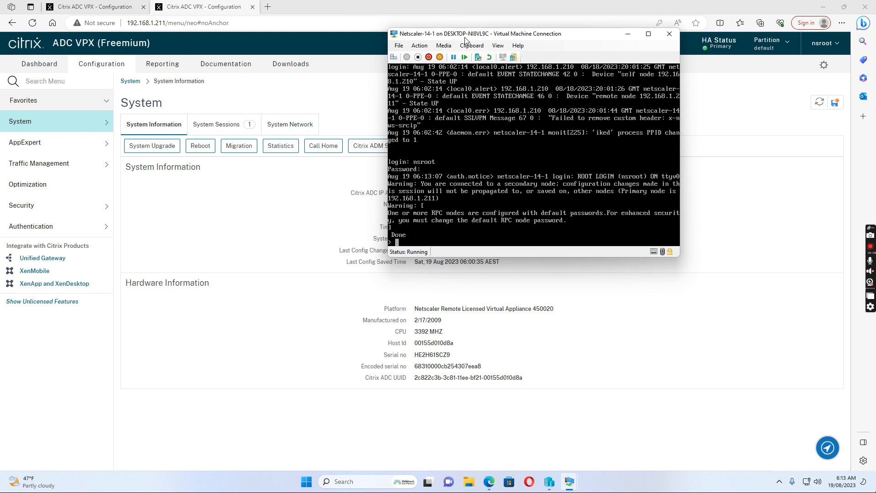
type("add h")
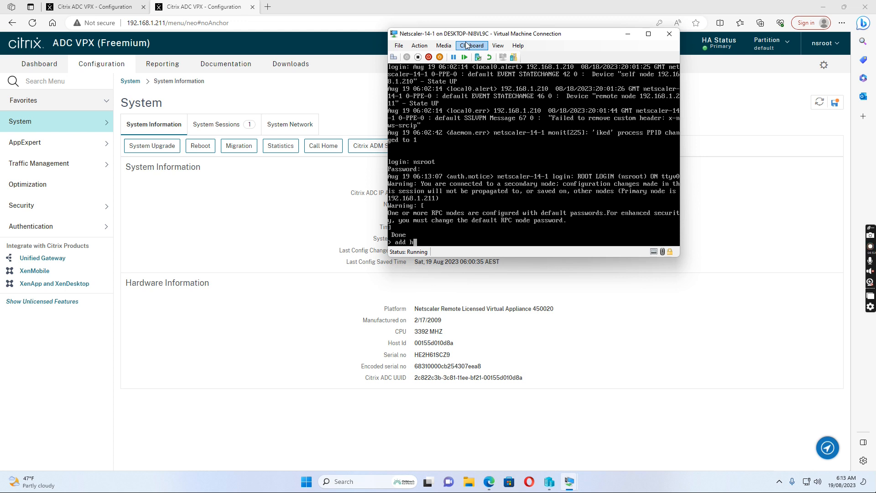
type("a node 2 192.168.1.211")
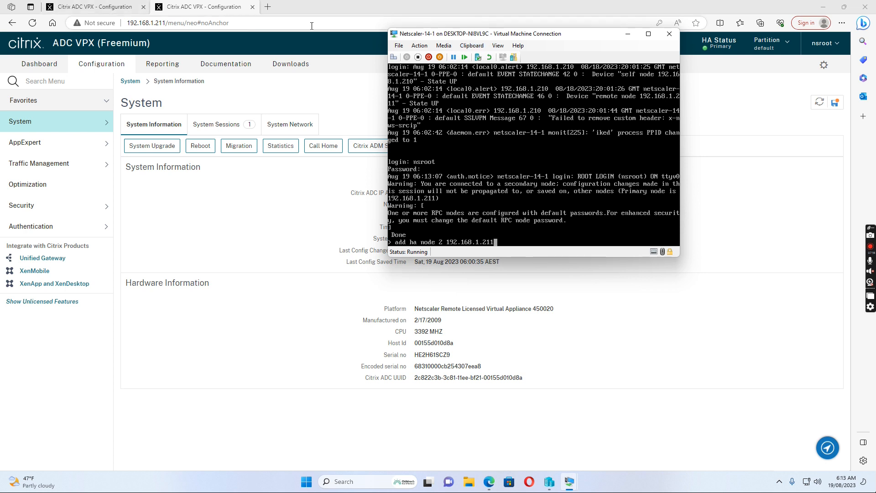
Step: Log in to NetScaler-14-2 as nsroot and type 'add ha node 1 192.168.1.210'
mouse_move(570, 484)
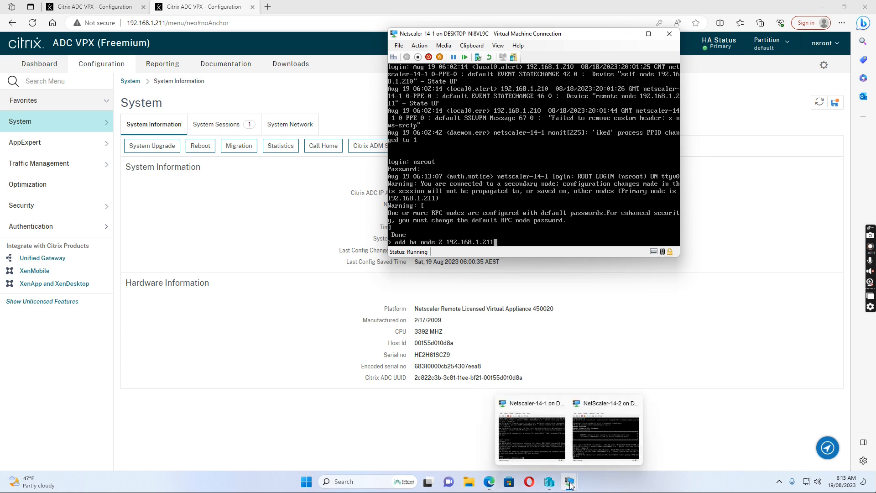
left_click(599, 409)
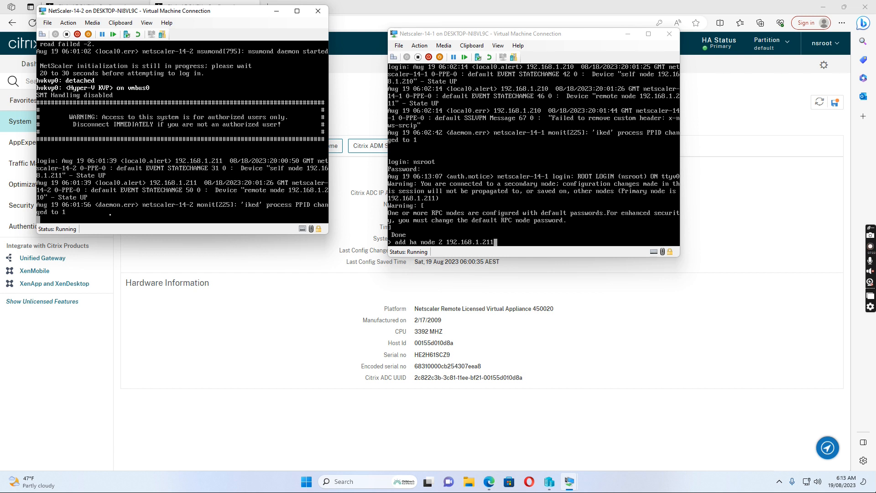
key("Return")
type("nsroot")
key("Return")
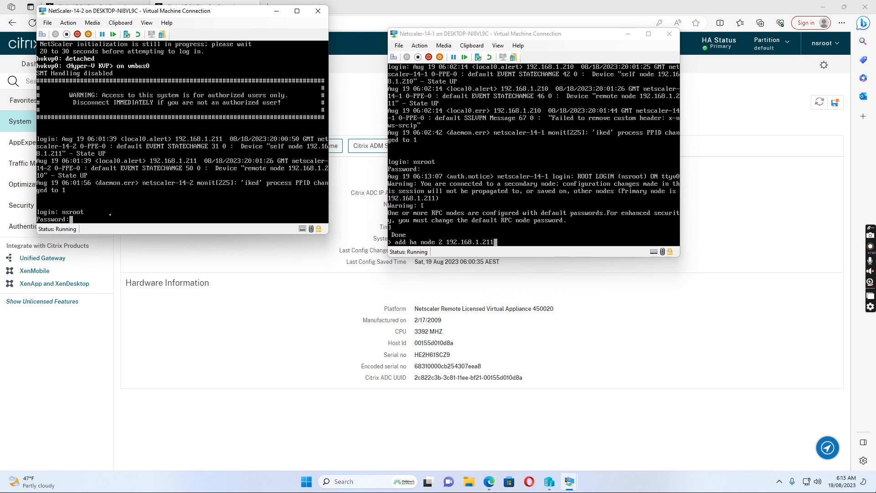
key("Return")
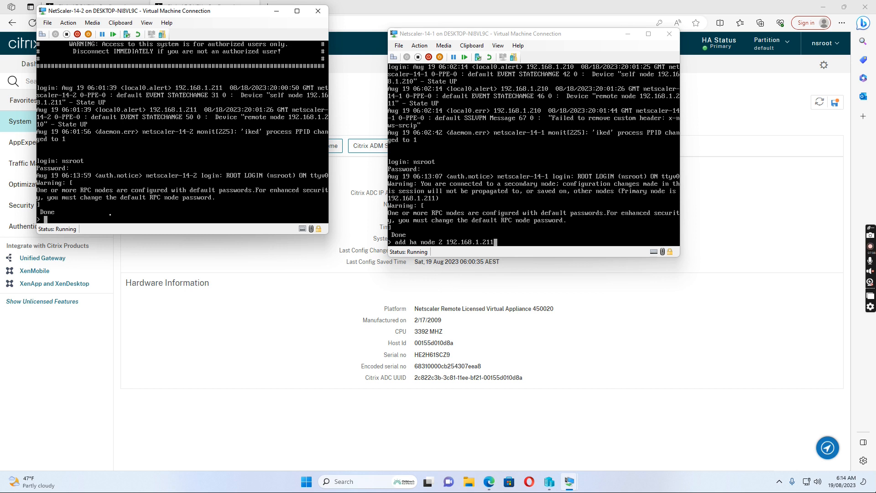
type("add ha node 1 192.168.1.210")
Step: Erase the unsent add ha node commands on both consoles and return to the web GUI
key("BackSpace")
key("BackSpace")
key("BackSpace")
key("BackSpace")
key("BackSpace")
key("BackSpace")
key("BackSpace")
key("BackSpace")
key("BackSpace")
key("BackSpace")
key("BackSpace")
key("BackSpace")
key("BackSpace")
key("BackSpace")
key("BackSpace")
key("BackSpace")
key("BackSpace")
key("BackSpace")
key("BackSpace")
key("BackSpace")
left_click(503, 242)
key("BackSpace")
key("BackSpace")
key("BackSpace")
key("BackSpace")
key("BackSpace")
key("BackSpace")
key("BackSpace")
key("BackSpace")
key("BackSpace")
key("BackSpace")
key("BackSpace")
key("BackSpace")
key("BackSpace")
key("BackSpace")
key("BackSpace")
key("BackSpace")
key("BackSpace")
key("BackSpace")
key("BackSpace")
key("BackSpace")
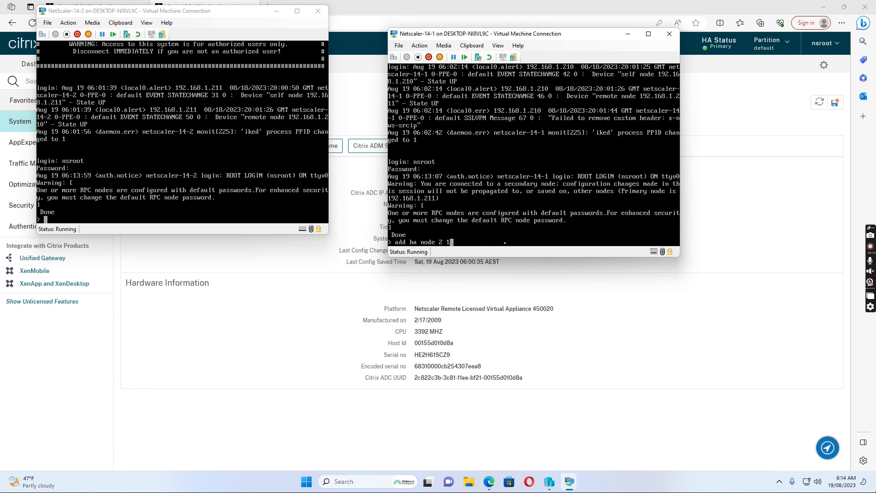
left_click(260, 370)
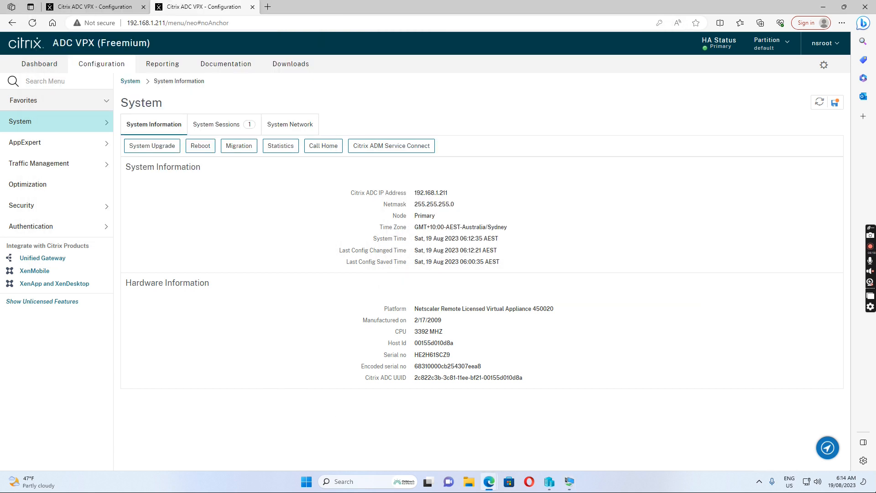
Step: Go to System > Network > RPC and open node 192.168.1.211 for editing
left_click(81, 123)
scroll(87, 283, "down", 3)
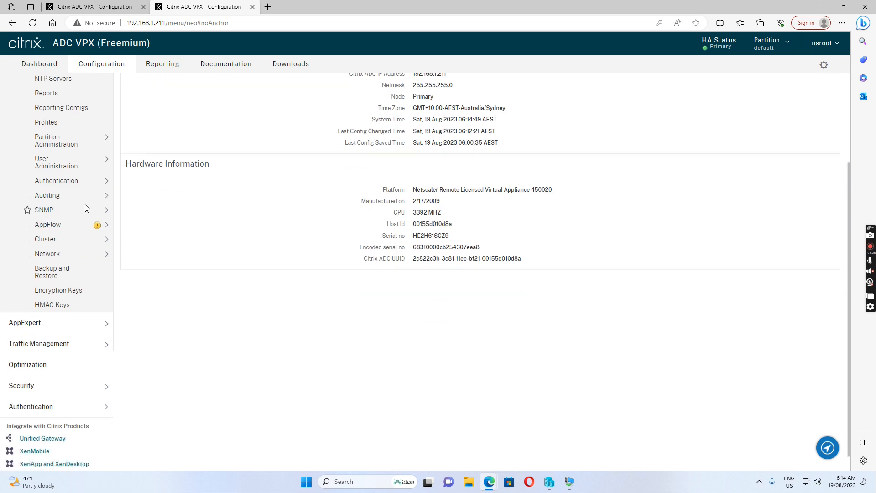
left_click(74, 254)
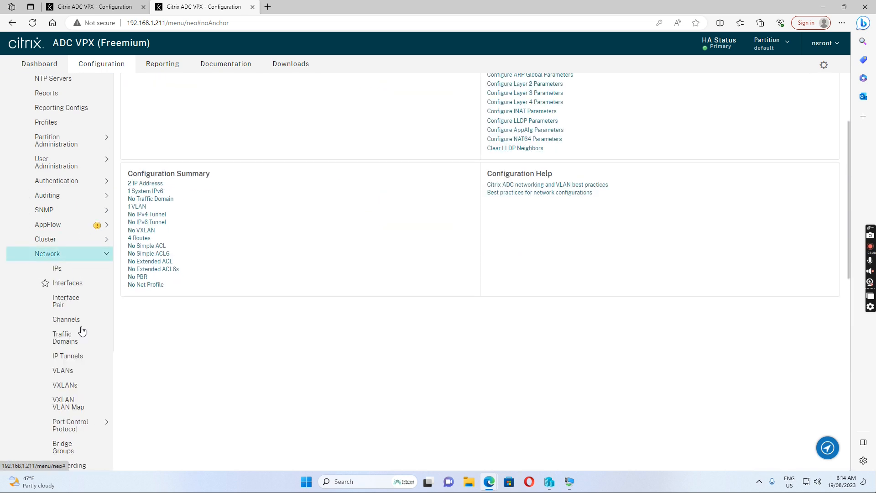
scroll(77, 302, "down", 6)
scroll(75, 310, "down", 1)
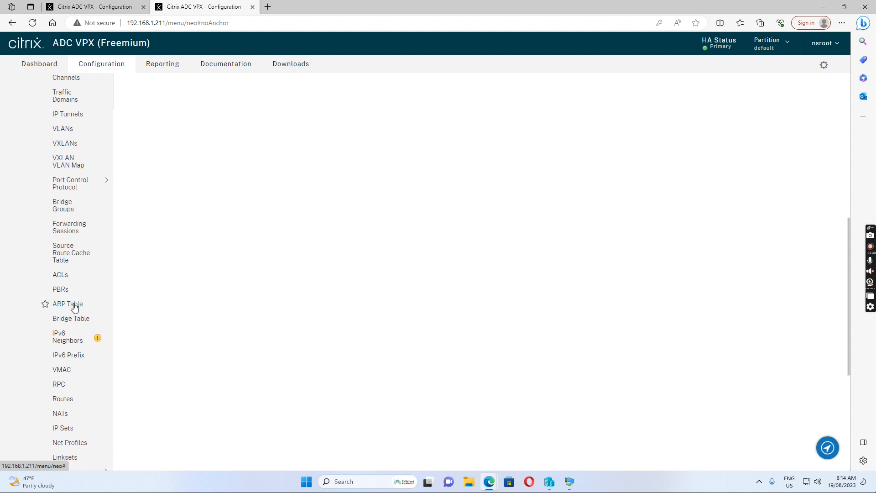
left_click(67, 332)
scroll(68, 334, "down", 1)
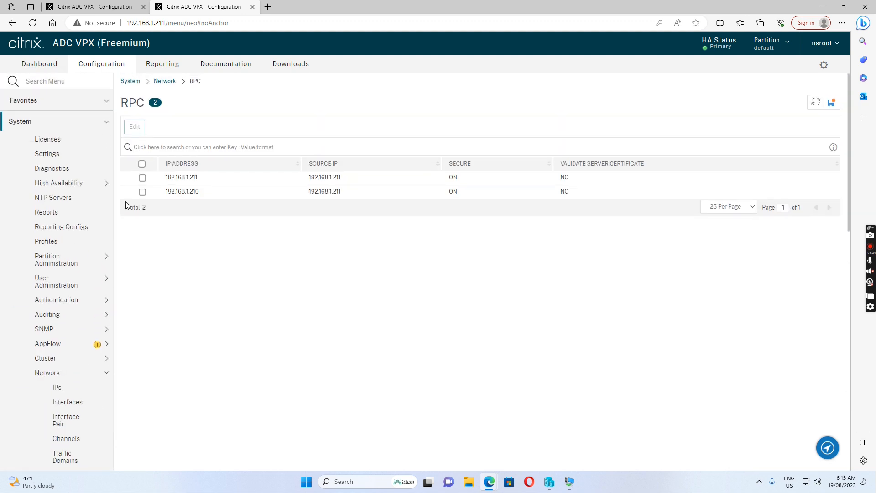
left_click(143, 179)
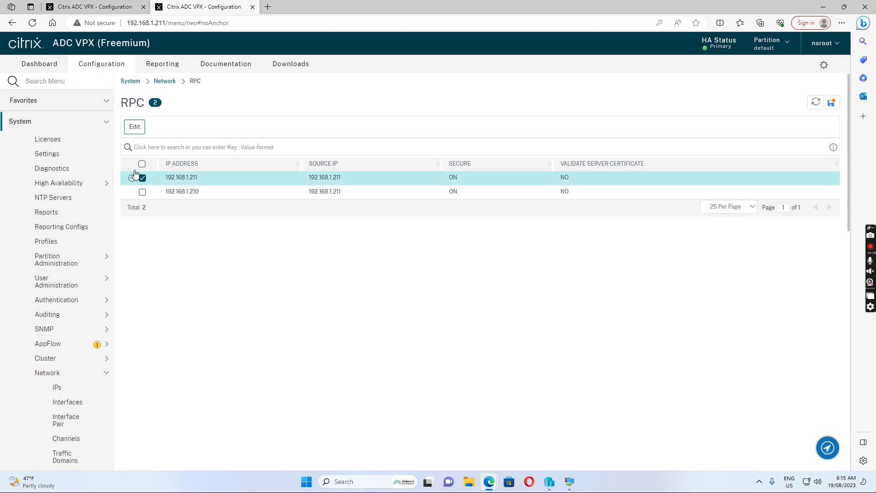
left_click(134, 128)
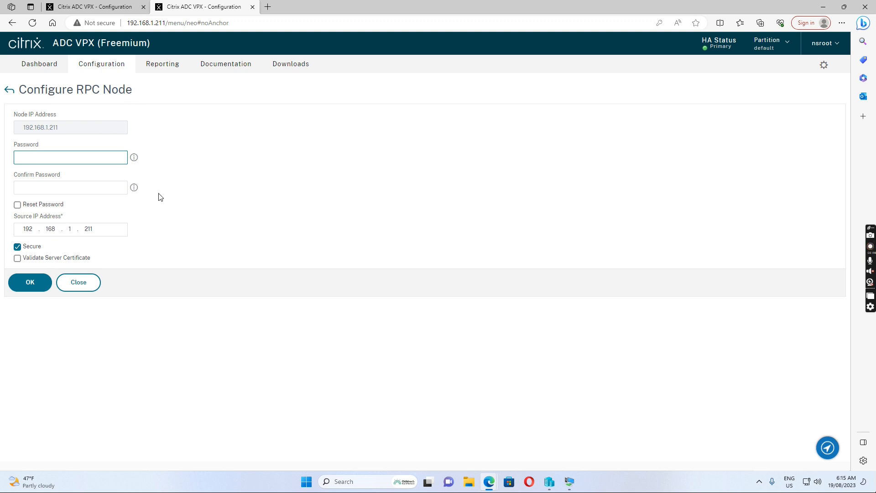
Step: Enter and confirm the new RPC node password
left_click(33, 158)
type("••")
key("Tab")
left_click(85, 194)
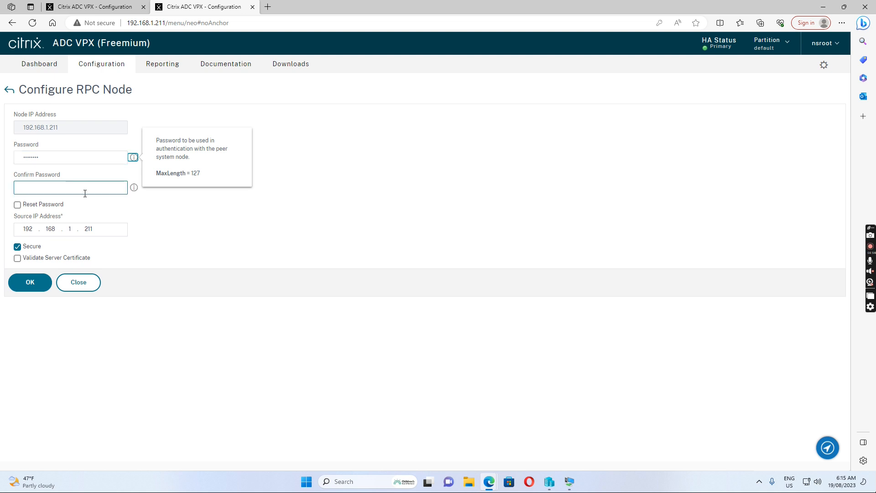
left_click(39, 191)
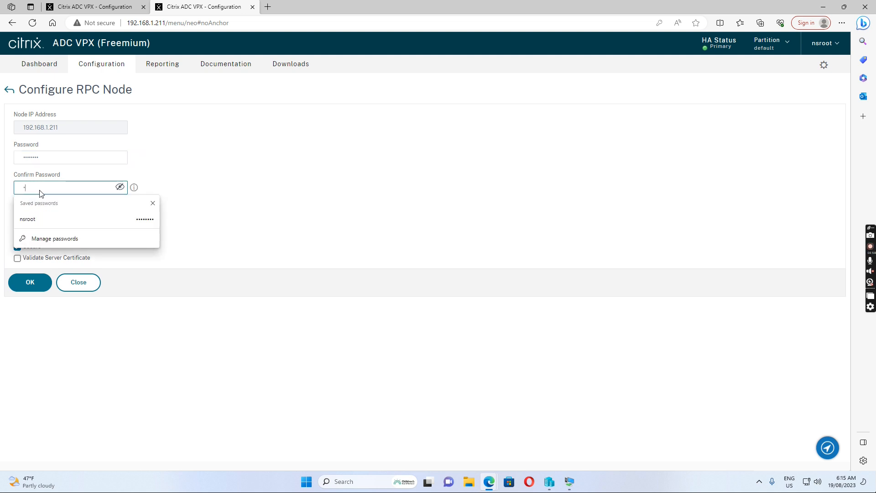
type("P••••••••")
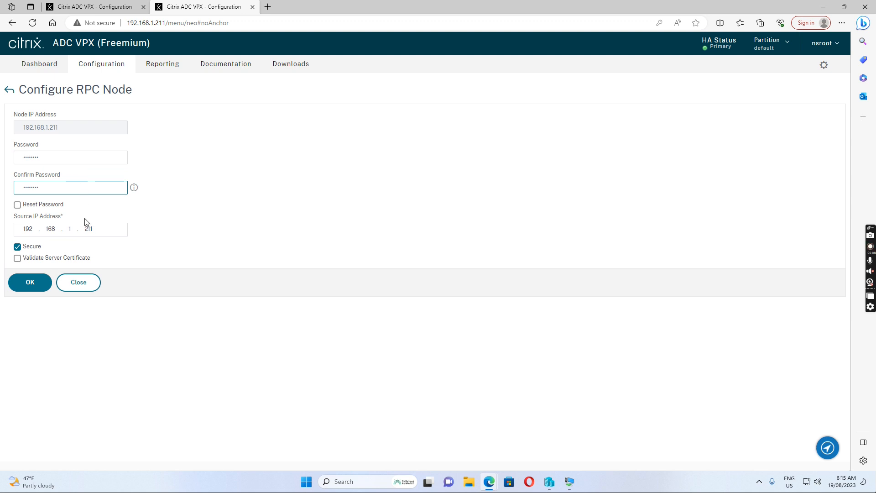
Step: Keep the source IP at 192.168.1.211 and save the RPC node changes
left_click(98, 229)
key("BackSpace")
type("0")
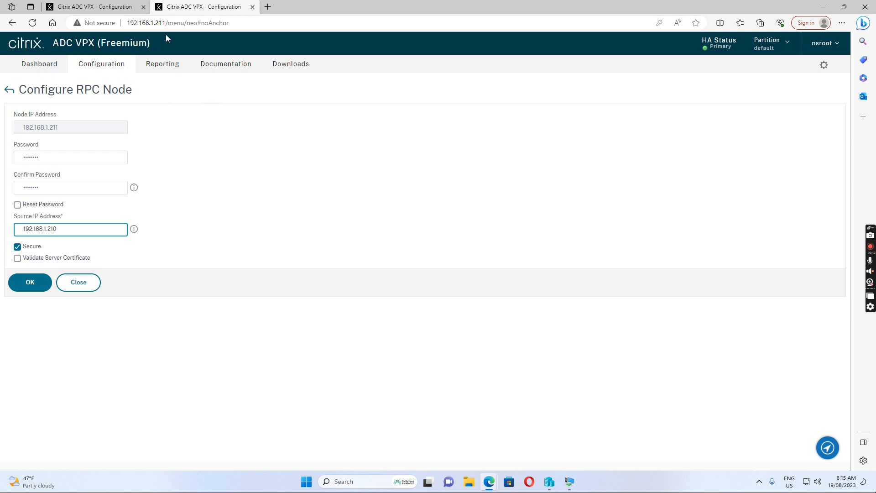
left_click(31, 283)
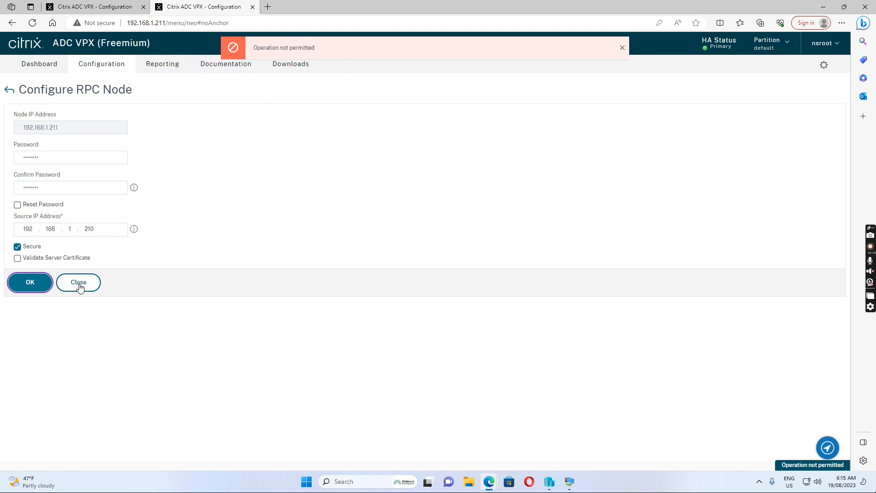
left_click(102, 232)
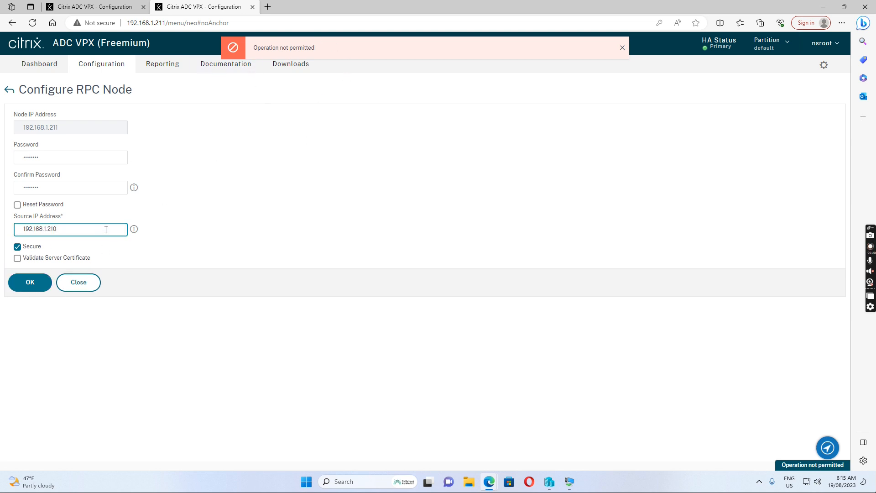
key("BackSpace")
type("1")
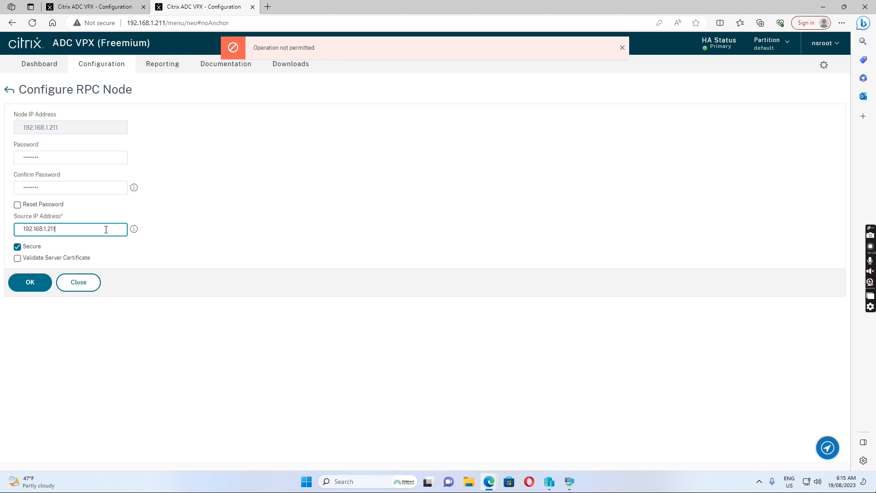
left_click(30, 284)
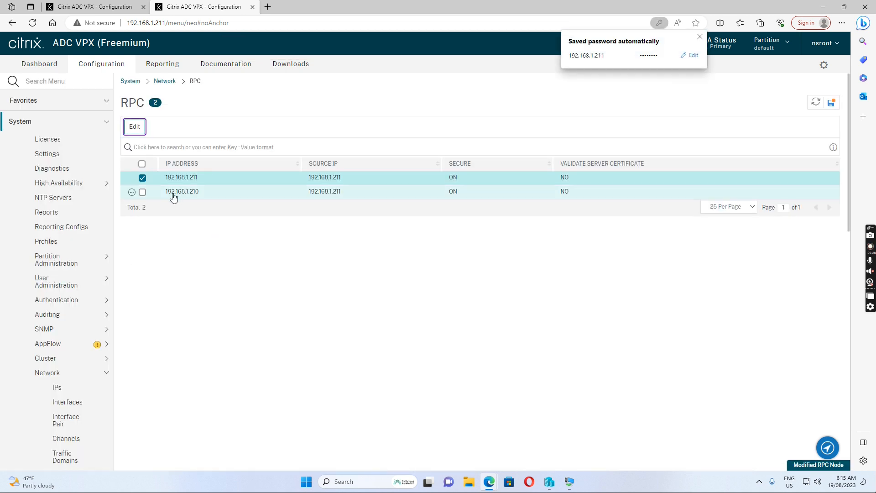
left_click(142, 177)
Step: Edit RPC node 192.168.1.210 with a new password, confirm it, and save the change
left_click(143, 193)
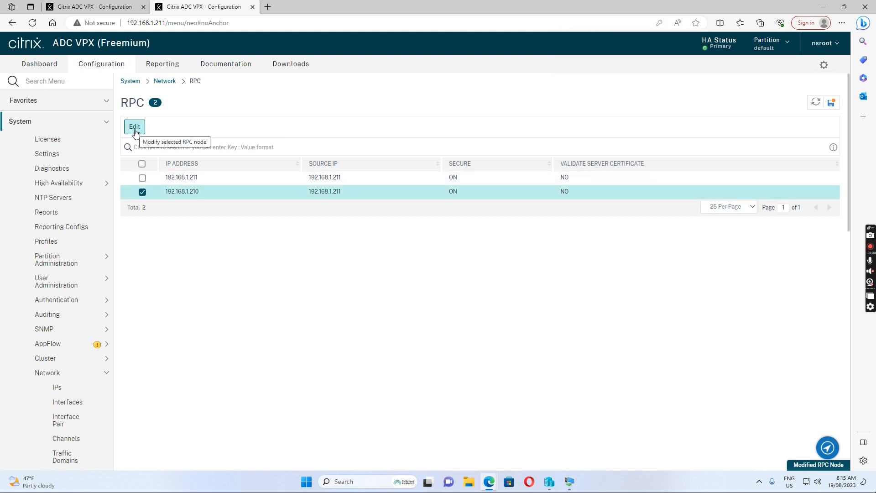
left_click(135, 128)
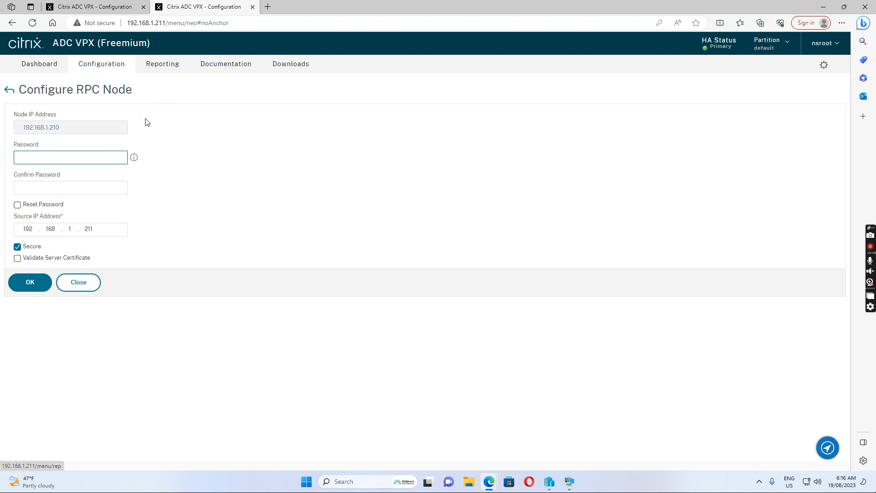
left_click(73, 188)
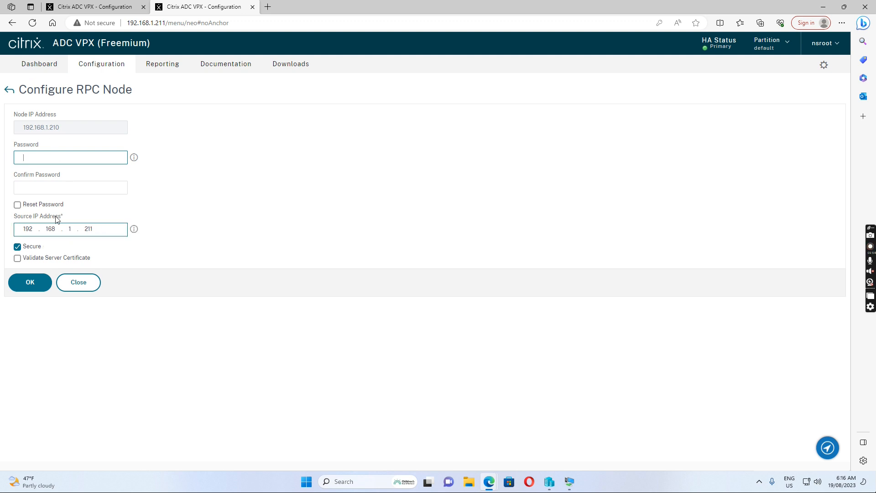
left_click(30, 156)
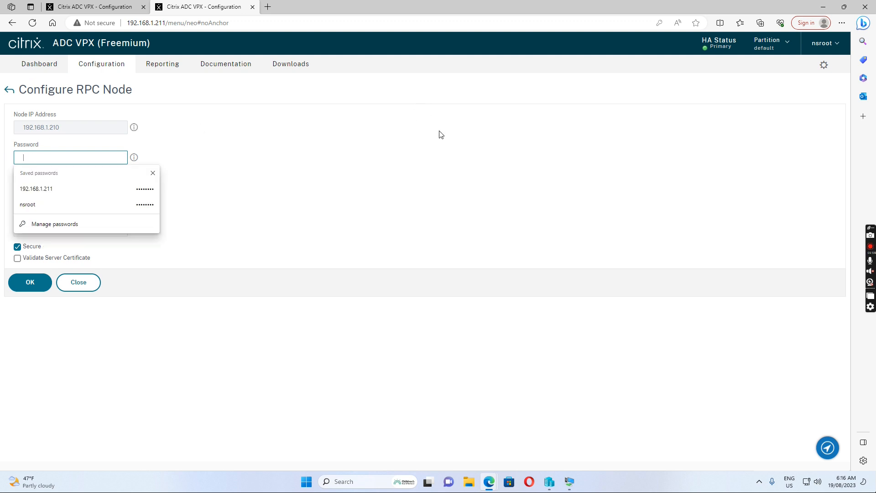
type("n")
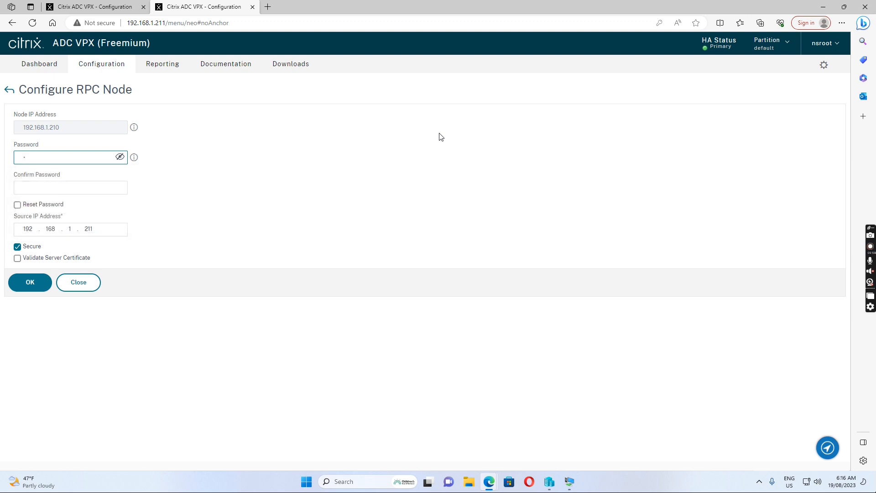
type("sroot")
left_click(80, 185)
type("nsr")
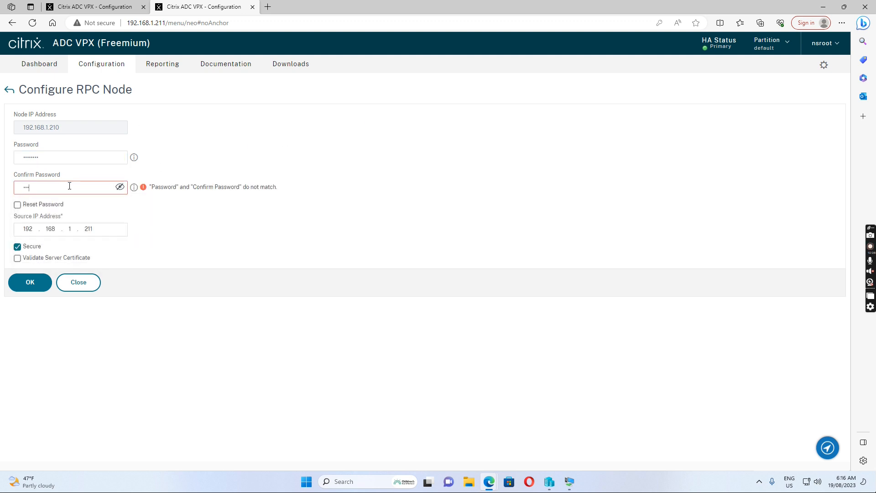
type("1")
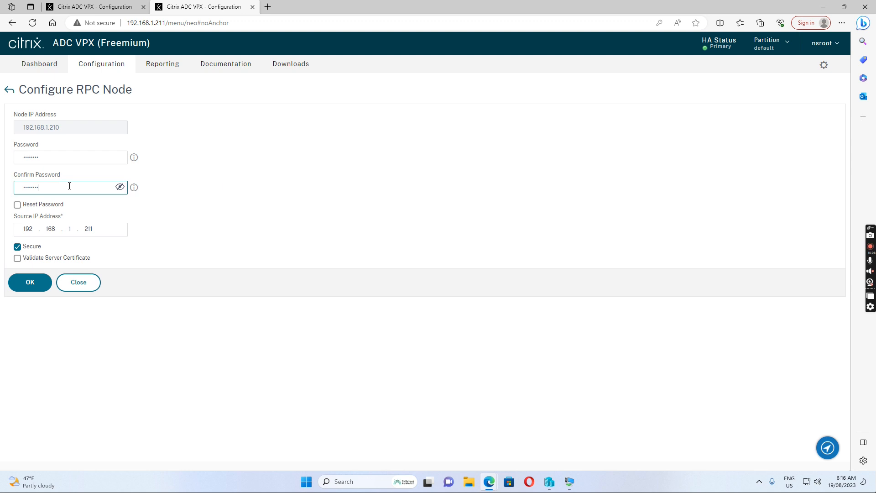
left_click(29, 282)
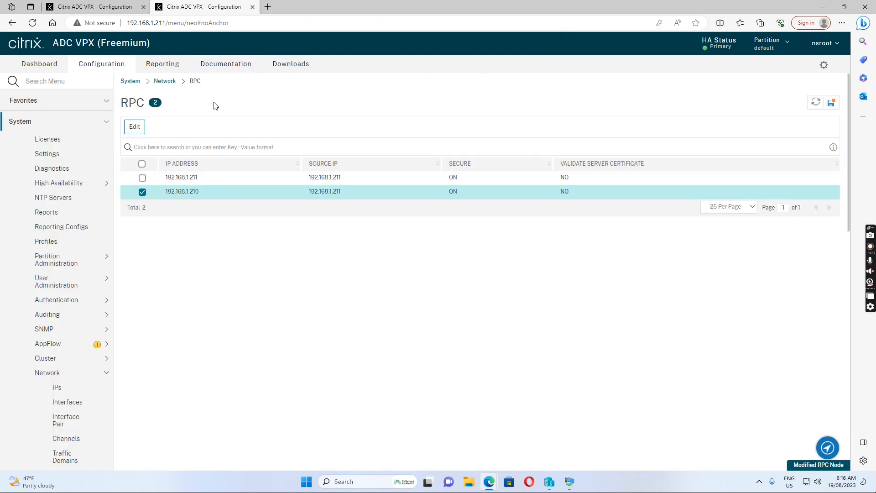
left_click(89, 5)
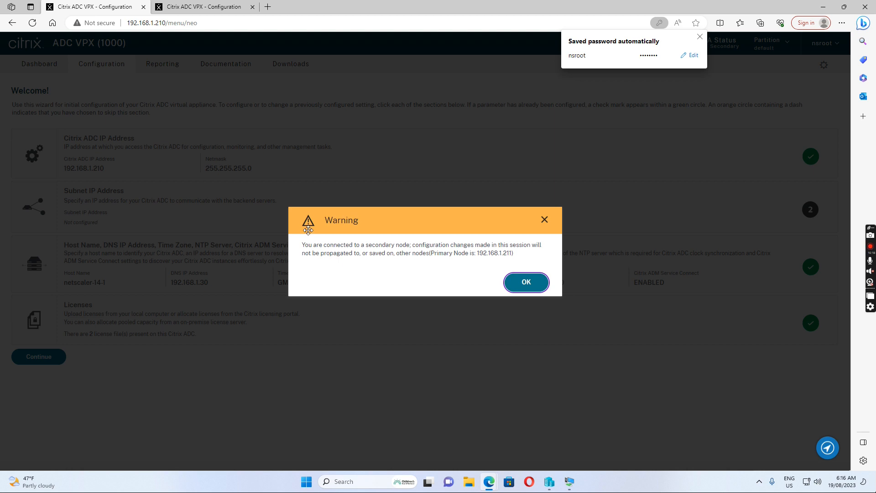
Step: Dismiss the 192.168.1.210 secondary-node warning and return to the 192.168.1.211 tab
left_click(533, 284)
left_click(205, 8)
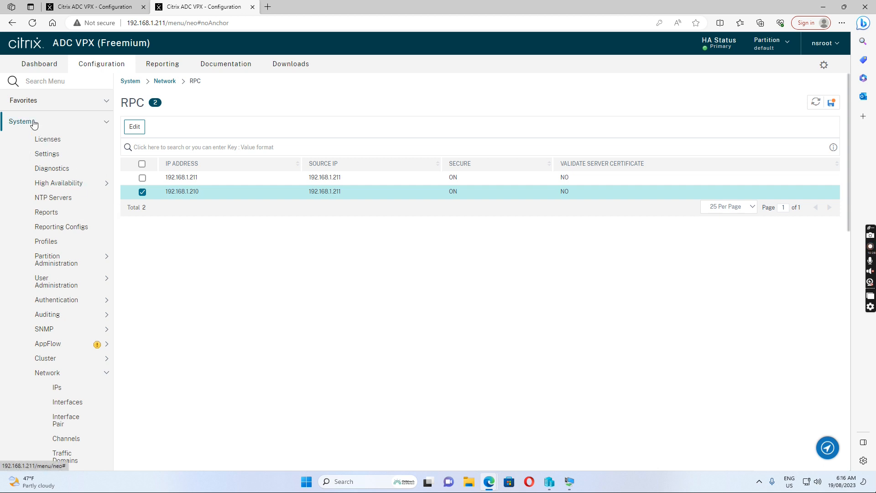
left_click(71, 187)
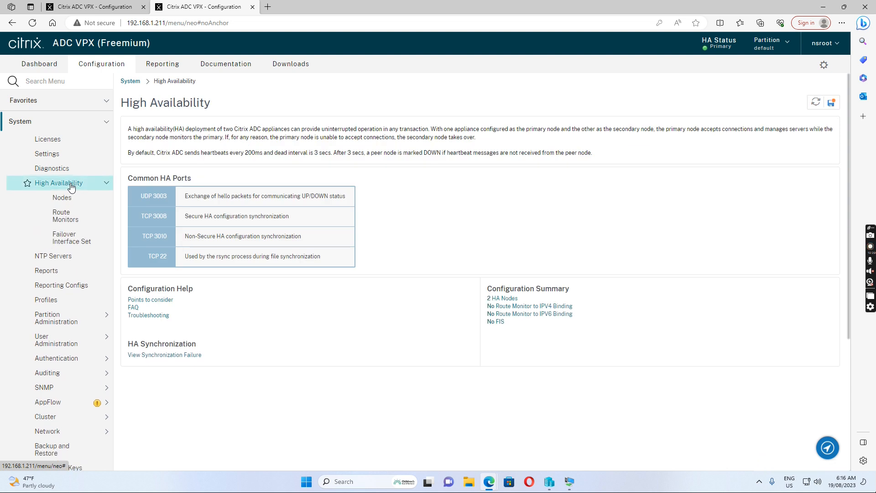
Step: Open the 2 HA Nodes list, select secondary node 192.168.1.210, and show its actions
left_click(499, 300)
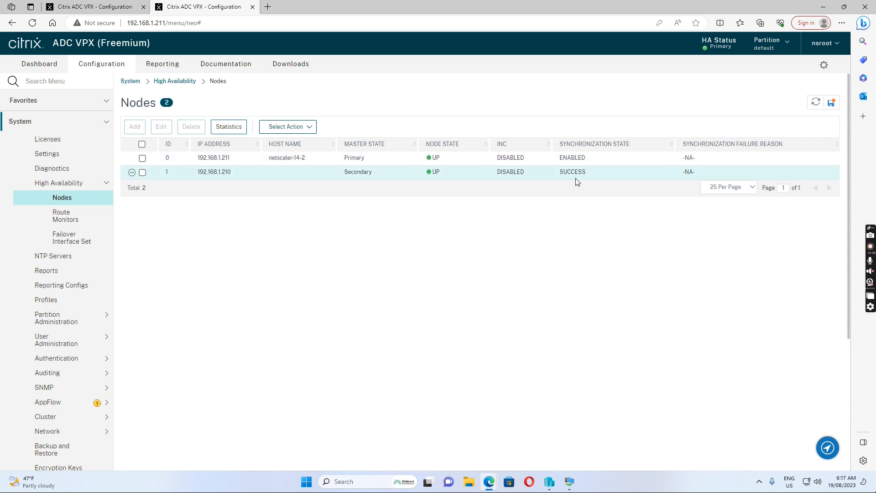
left_click(142, 173)
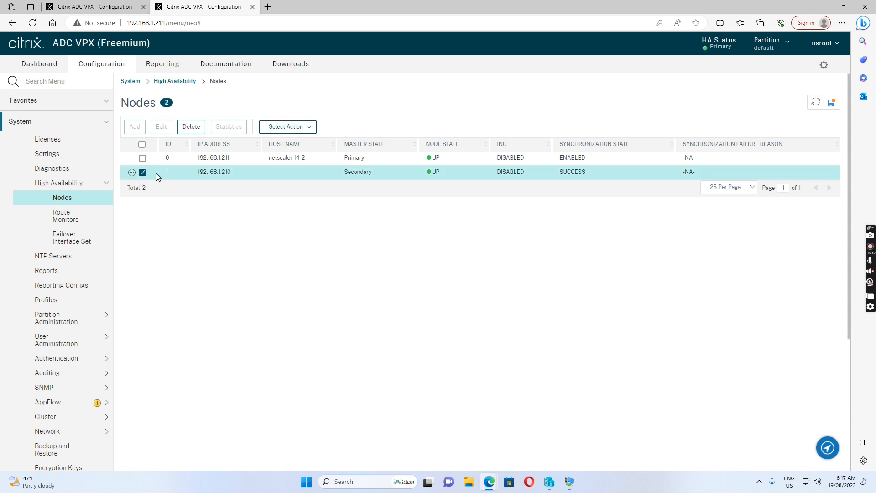
left_click(301, 128)
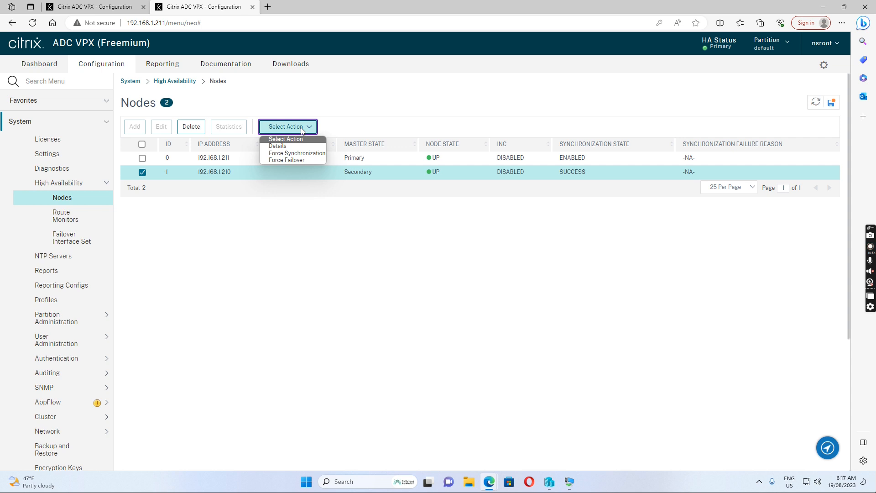
Step: Force failover to 192.168.1.210, confirm and acknowledge it, then refresh the HA node list
left_click(287, 161)
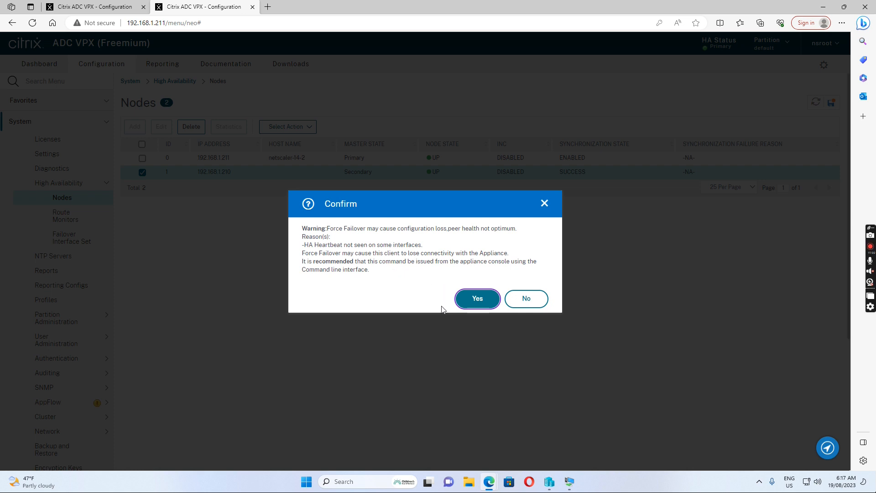
left_click(476, 305)
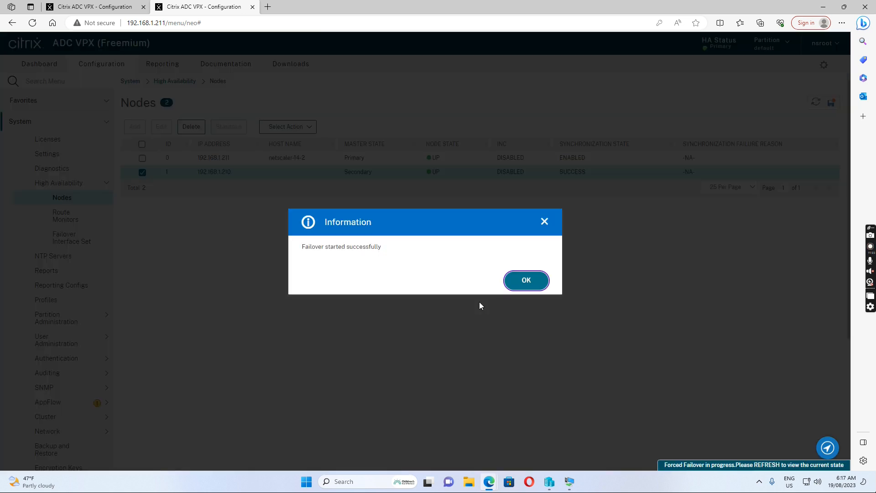
left_click(535, 283)
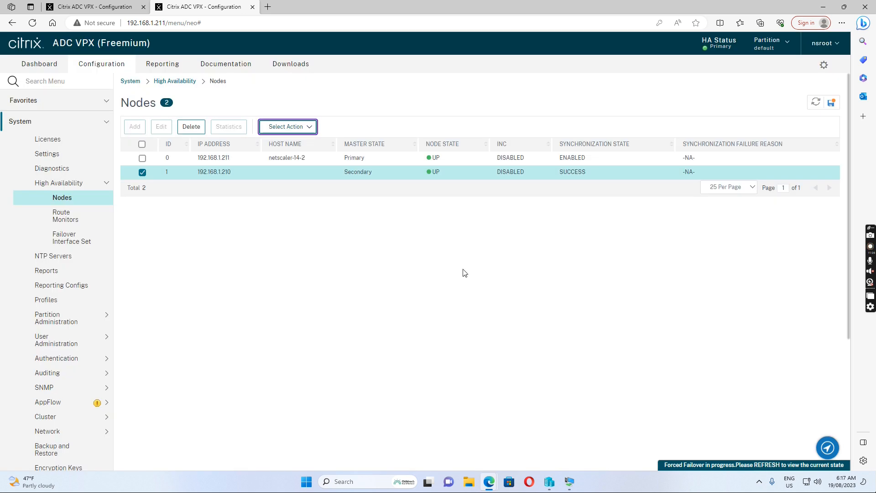
left_click(816, 104)
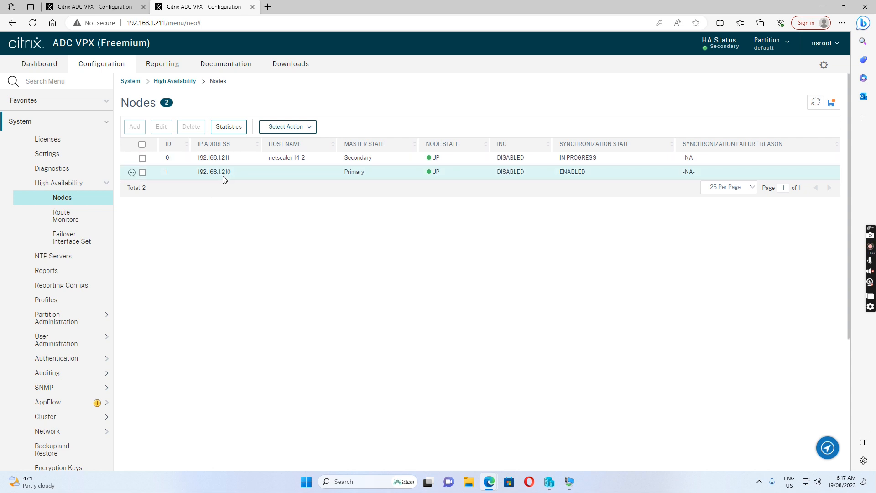
Step: Save the running configuration on 192.168.1.211, confirming with Yes
left_click(832, 103)
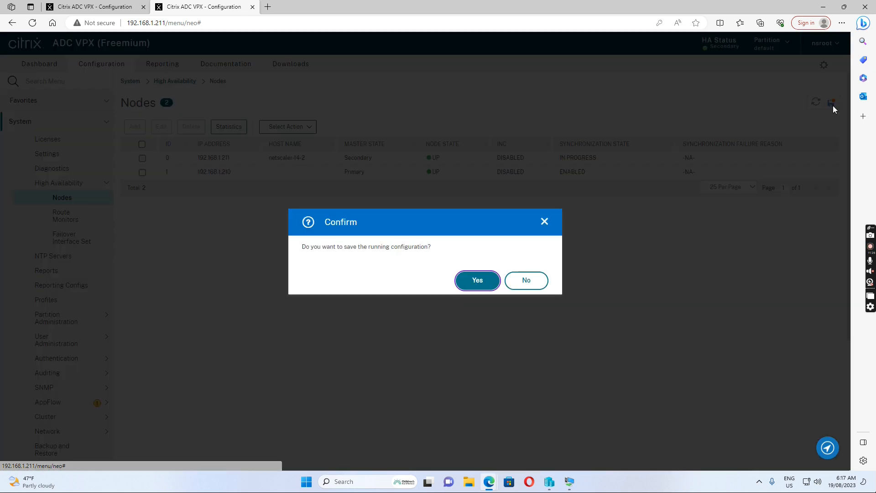
left_click(478, 281)
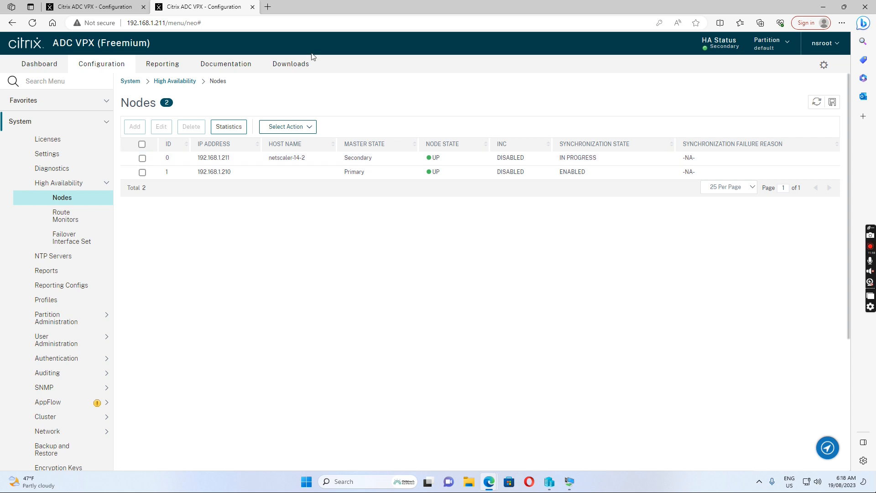
Step: Reload the 192.168.1.210 appliance page and log back in with the administrator credentials
left_click(85, 8)
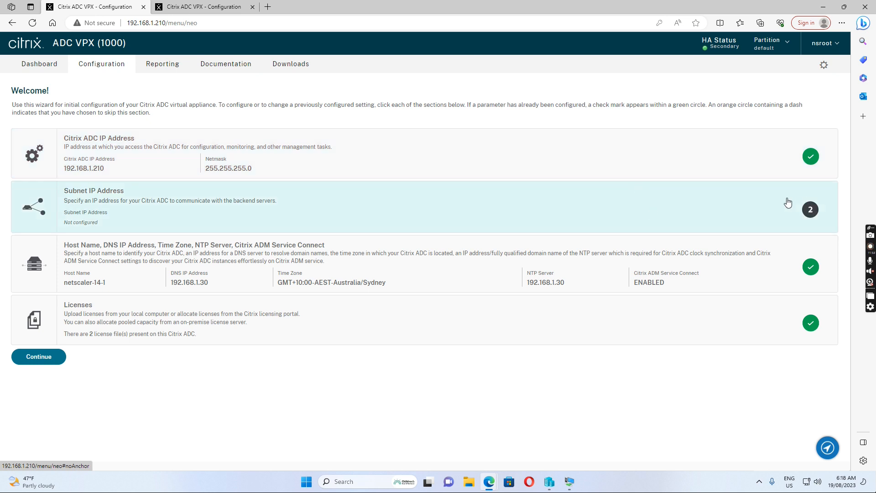
left_click(32, 24)
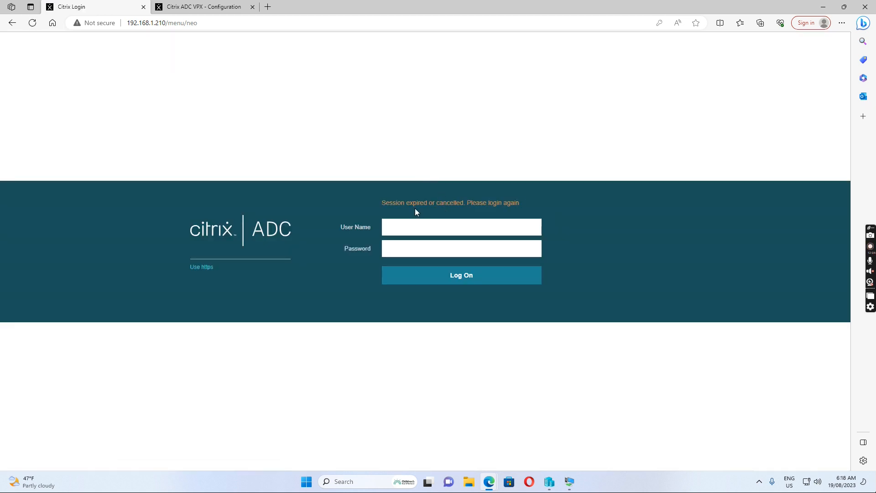
left_click(421, 230)
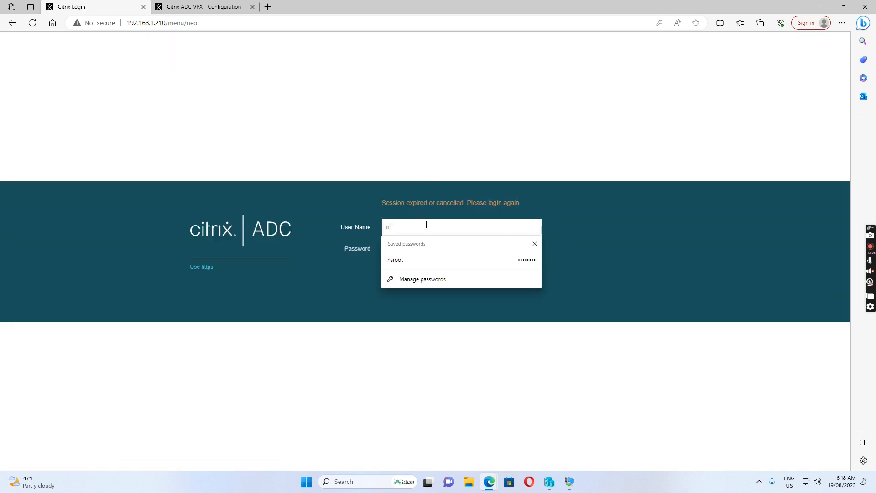
key("Tab")
type("n")
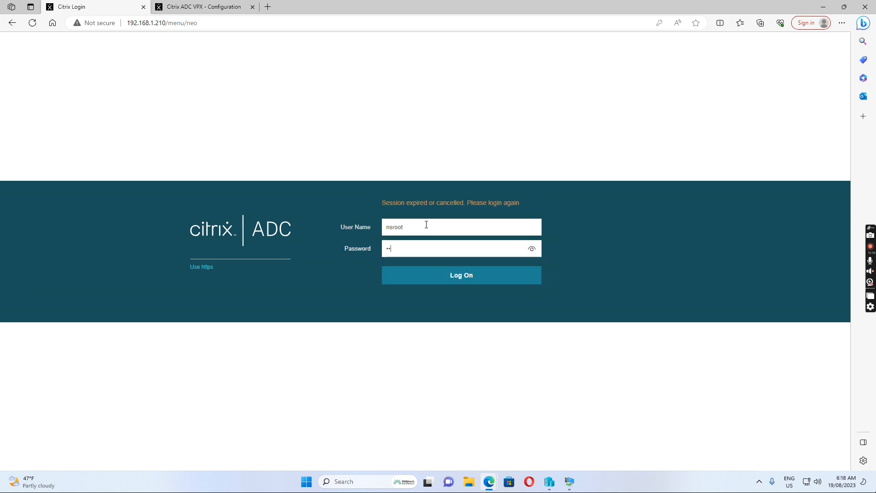
type("sroo")
key("Return")
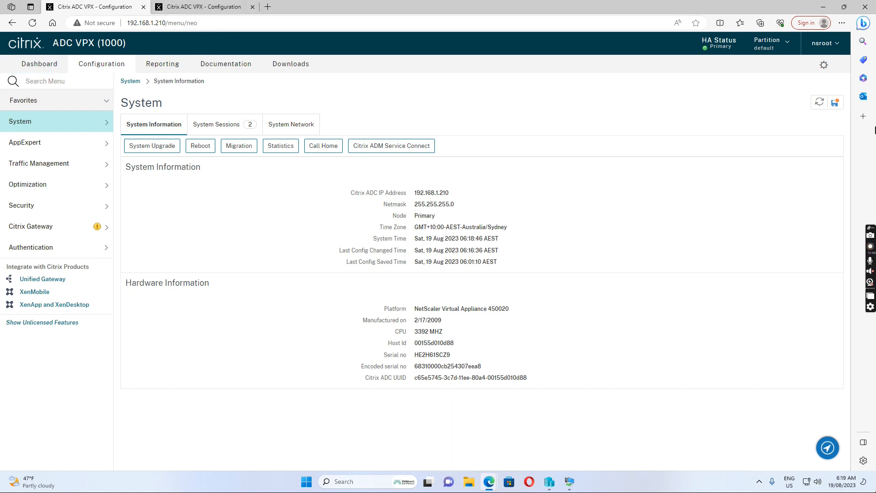
Step: Save the running configuration on new primary 192.168.1.210 and select its Host Id value
left_click(835, 103)
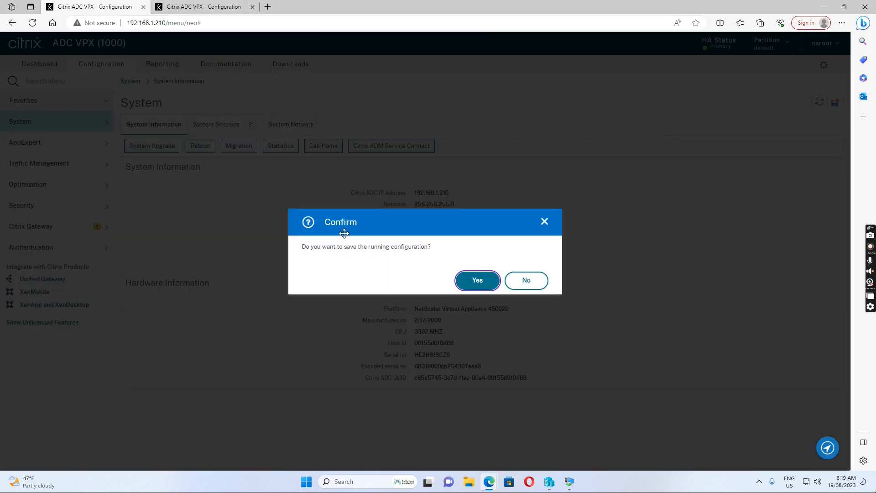
left_click(463, 285)
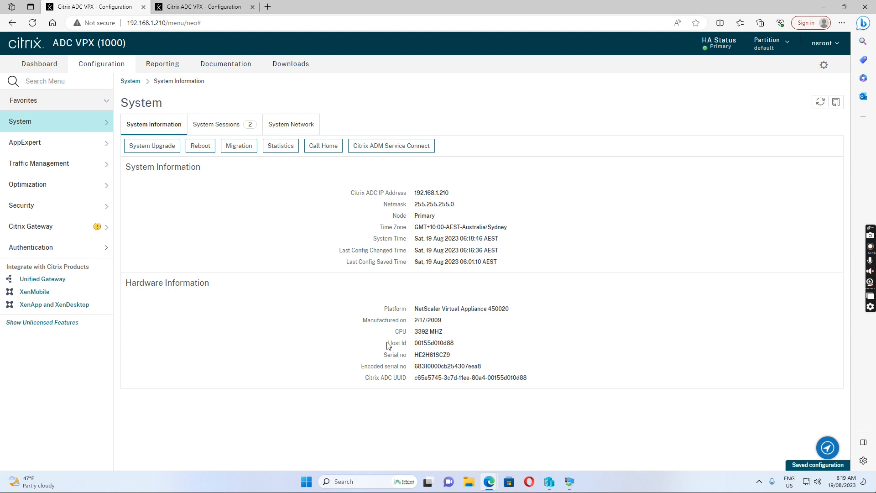
left_click_drag(389, 346, 464, 349)
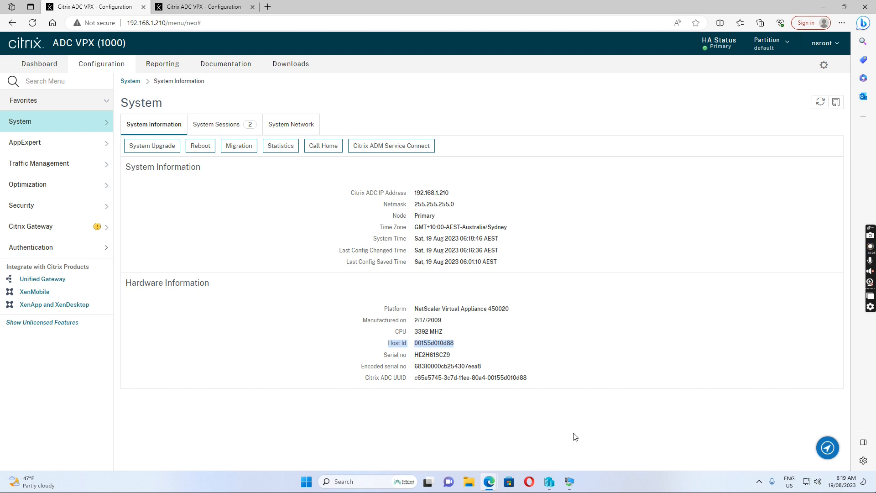
mouse_move(489, 487)
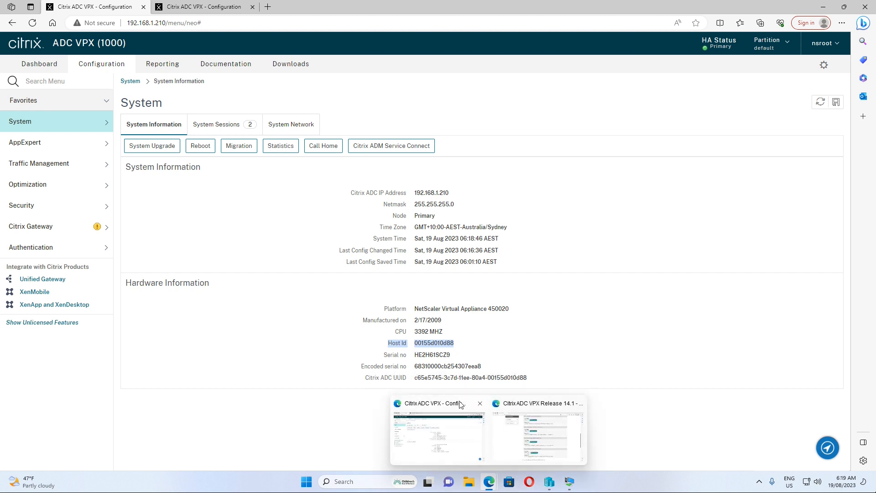
Step: Go from the VPX Release 14.1 downloads page to the My Citrix account dashboard
left_click(536, 408)
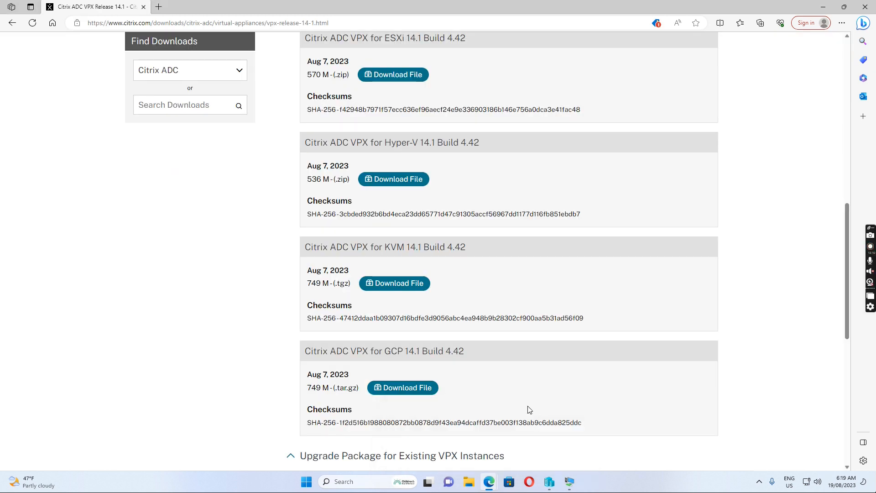
scroll(410, 197, "up", 10)
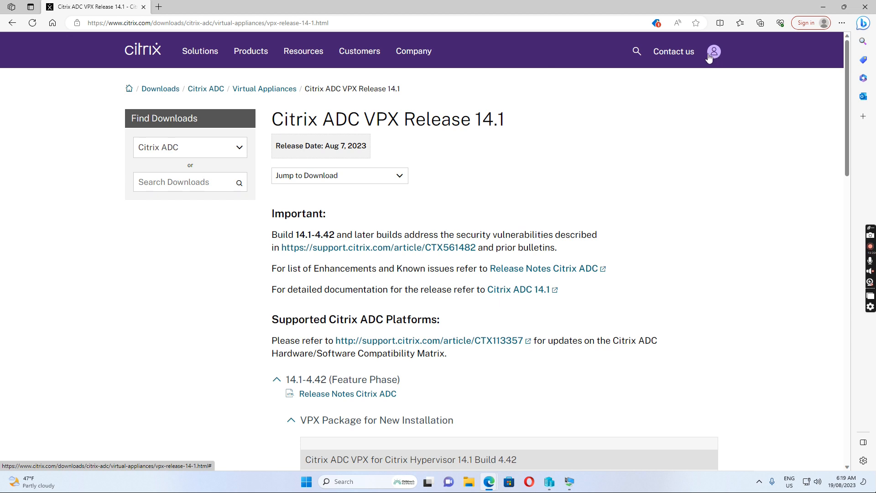
mouse_move(715, 54)
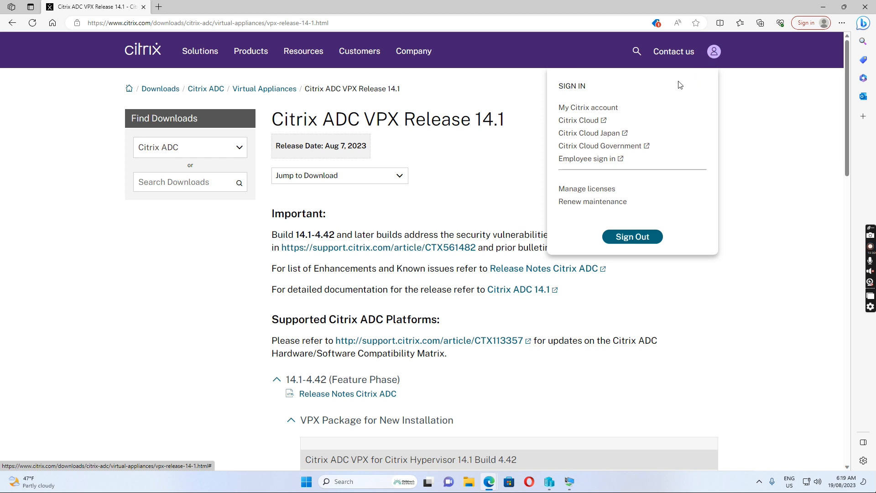
left_click(598, 113)
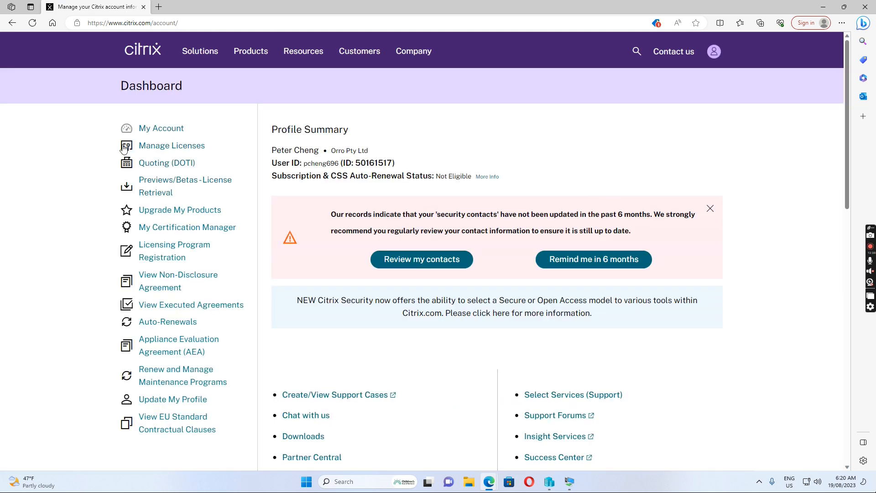
Step: Filter active licenses to trial licenses and open the 5-of-5 allocated ADC VPX 1000 Premium license
left_click(173, 151)
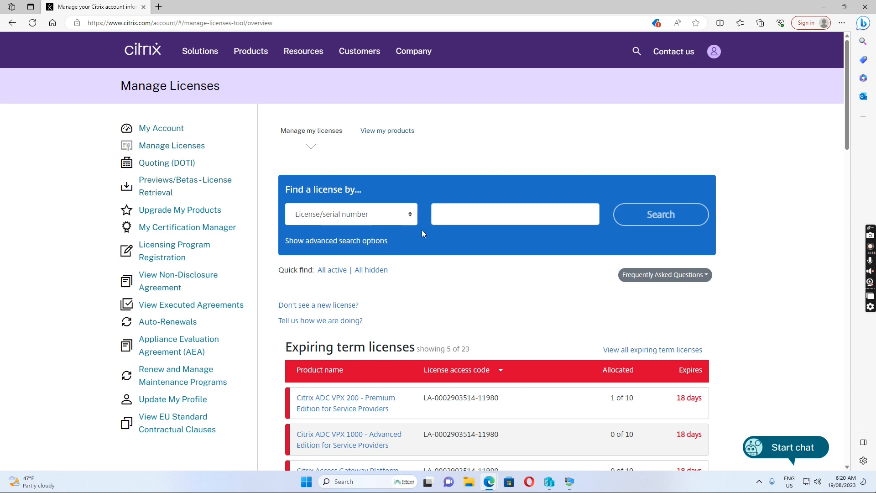
left_click(333, 270)
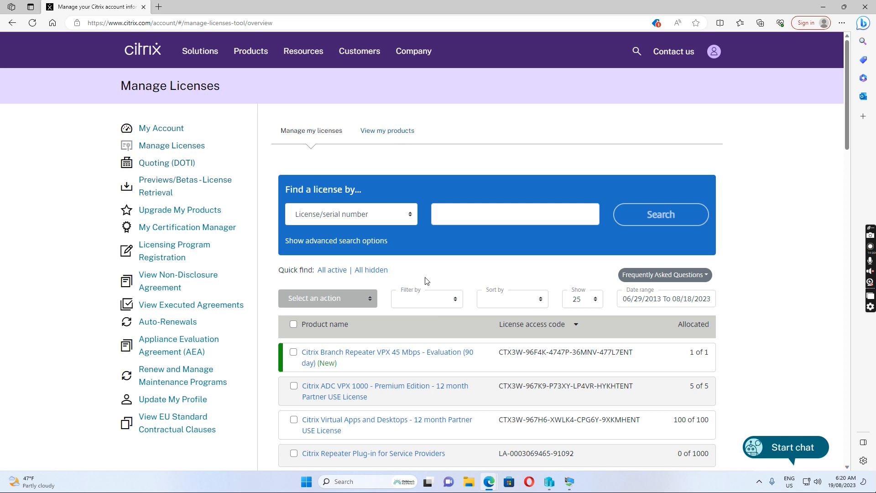
left_click(424, 307)
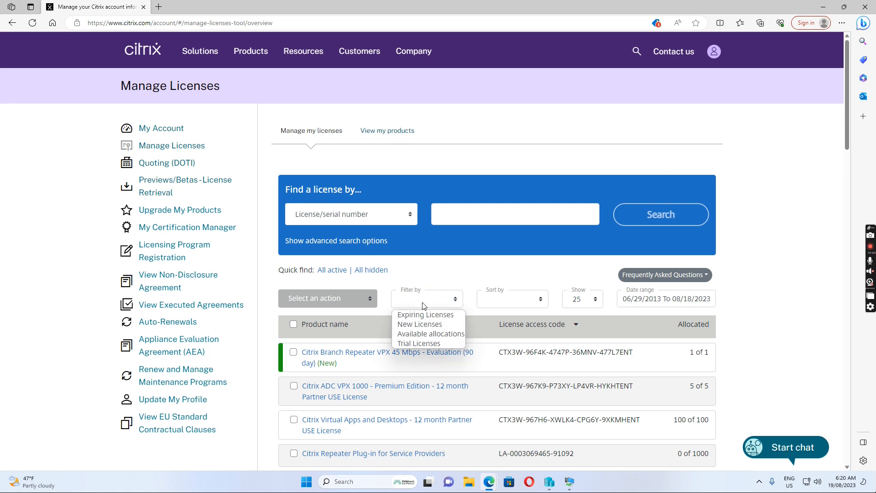
left_click(426, 345)
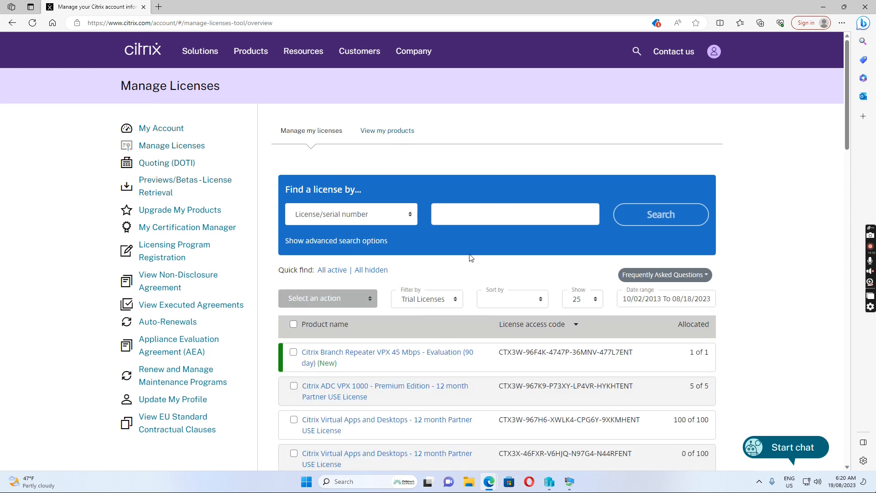
scroll(471, 258, "down", 3)
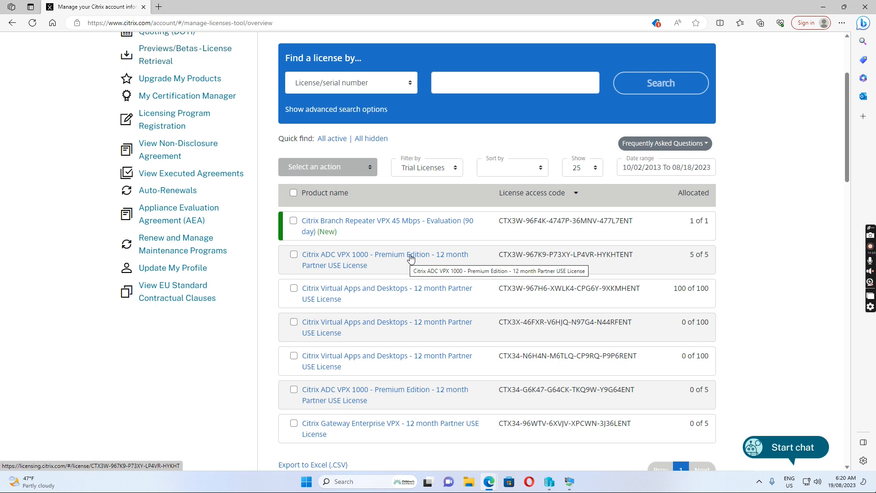
scroll(409, 258, "down", 3)
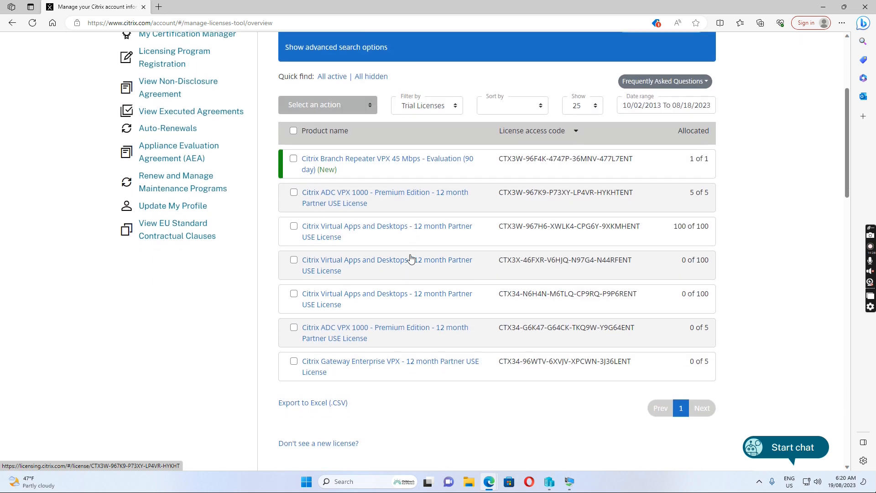
scroll(406, 259, "up", 3)
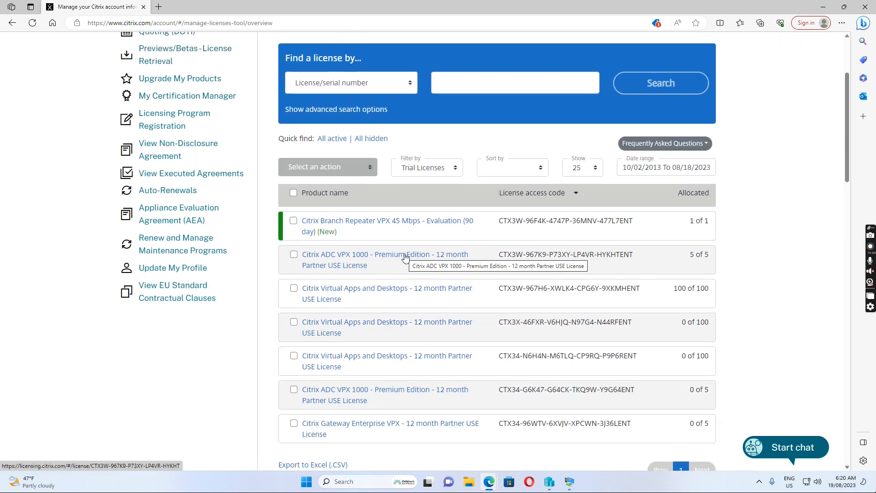
left_click(405, 257)
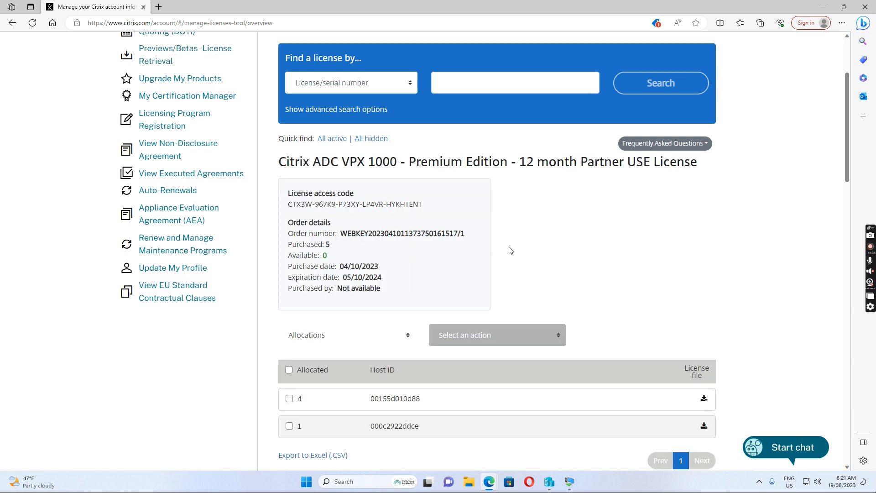
scroll(510, 250, "down", 1)
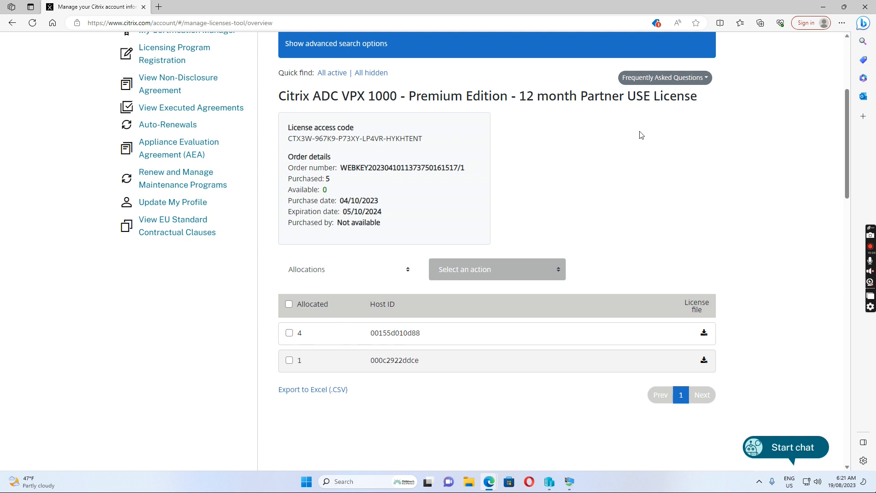
scroll(650, 134, "up", 4)
scroll(473, 331, "down", 8)
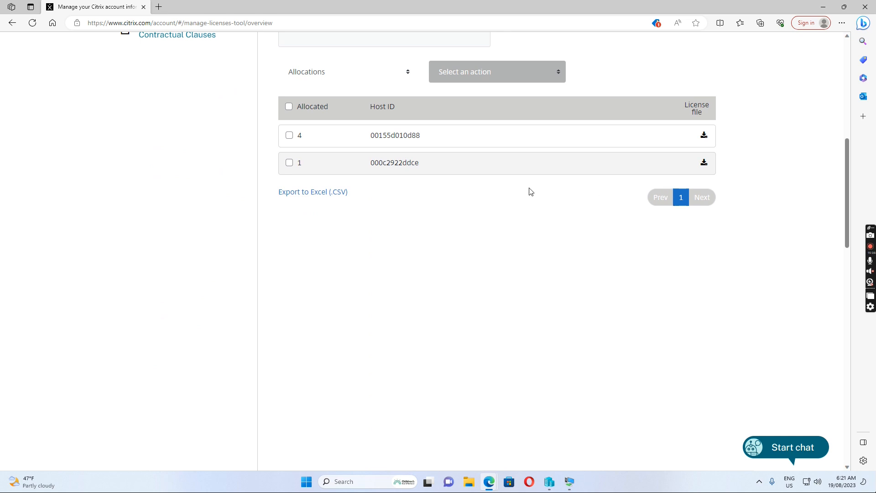
scroll(531, 192, "up", 8)
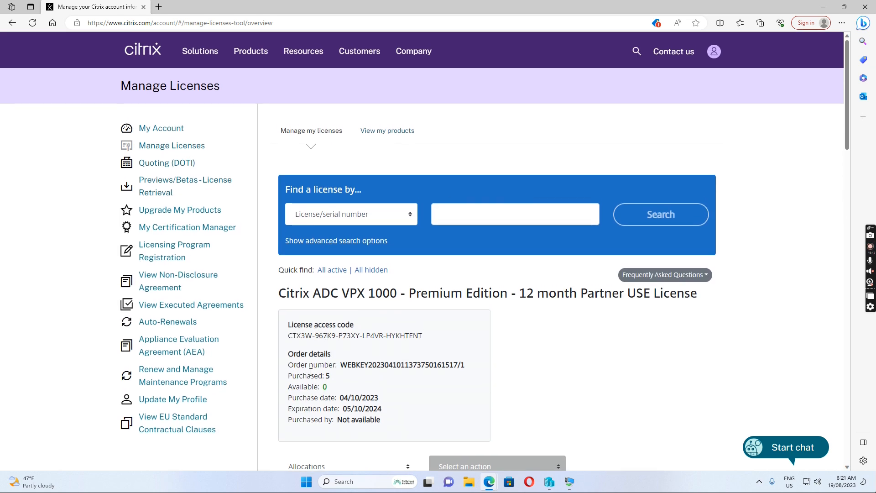
scroll(310, 372, "down", 4)
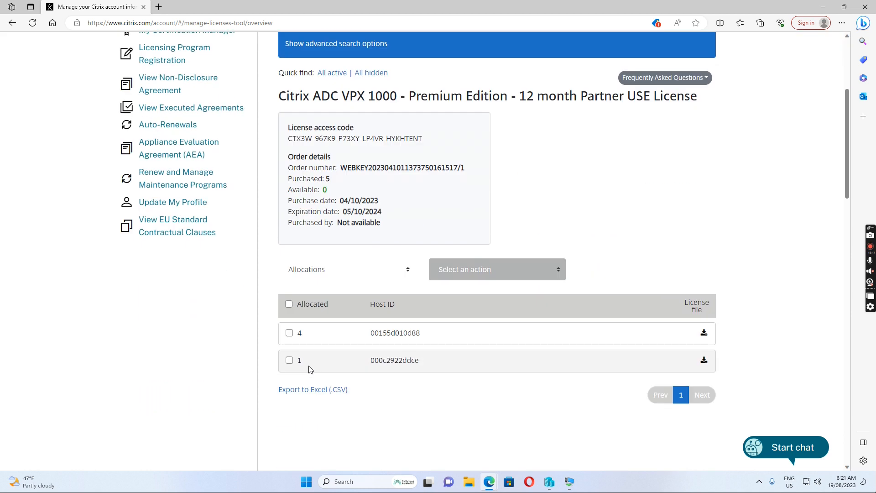
left_click(290, 333)
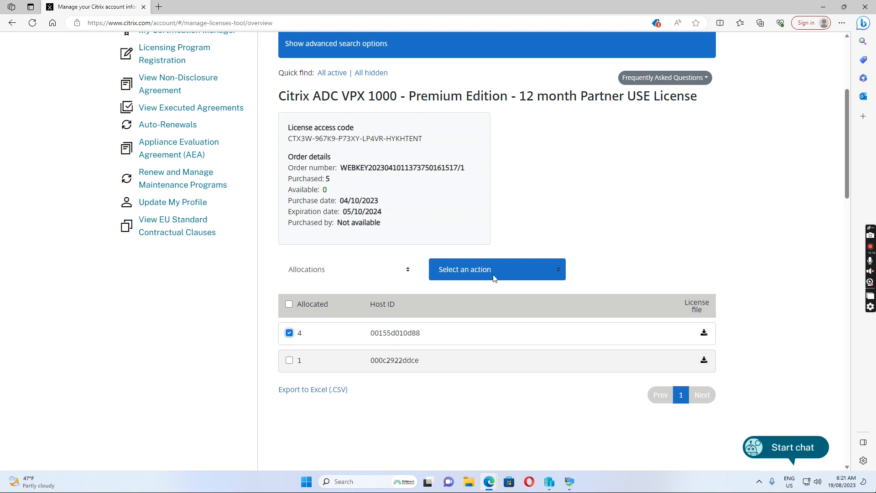
left_click(483, 268)
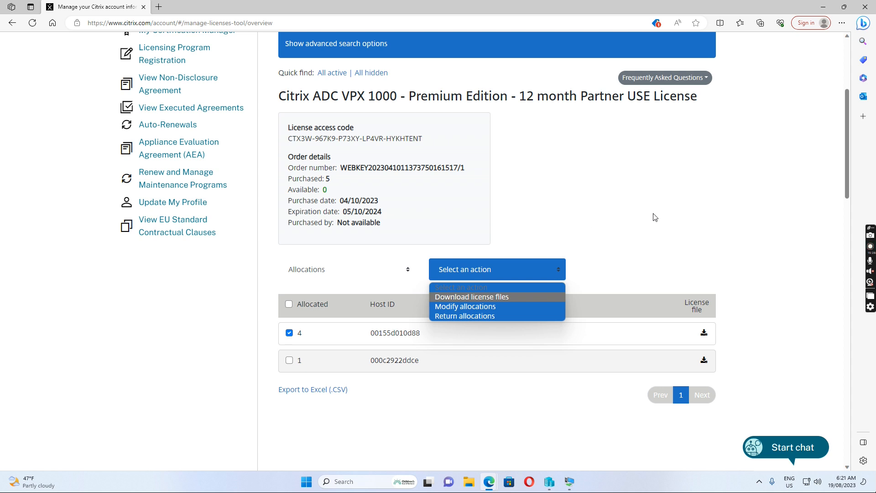
left_click(599, 177)
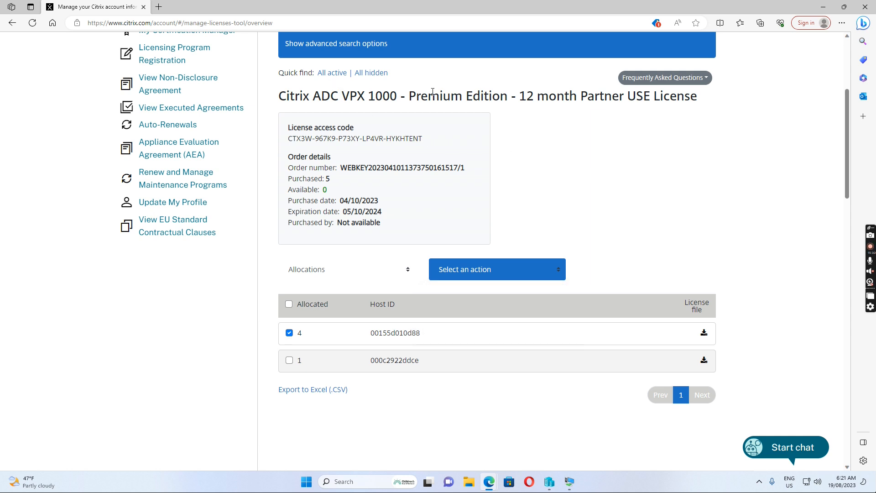
scroll(628, 217, "up", 5)
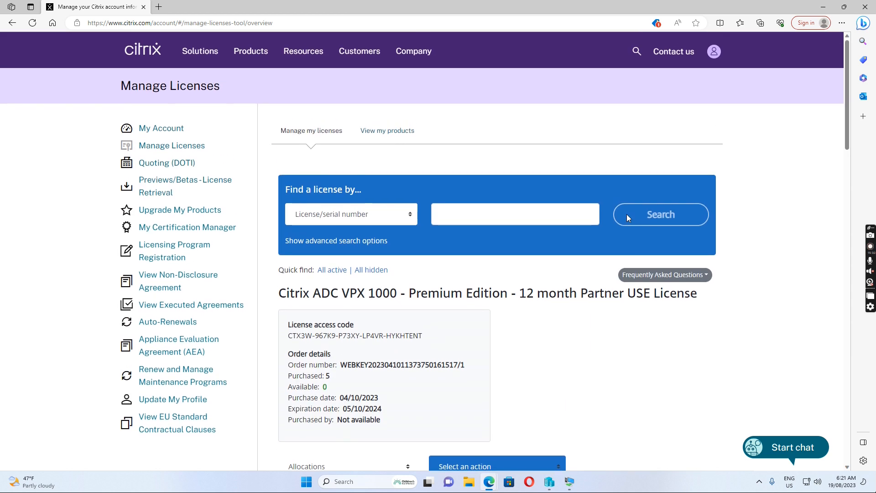
Step: Return to Manage Licenses and filter the active licenses to trial licenses
left_click(165, 146)
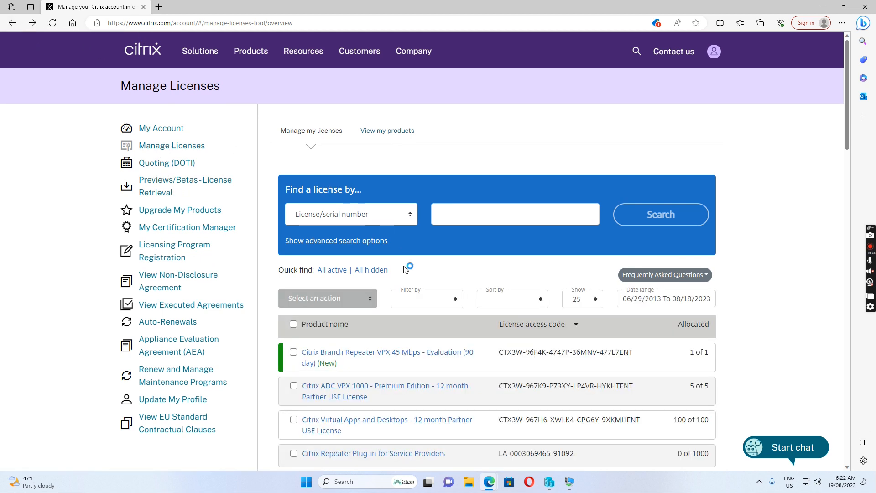
scroll(404, 269, "down", 3)
scroll(419, 272, "down", 1)
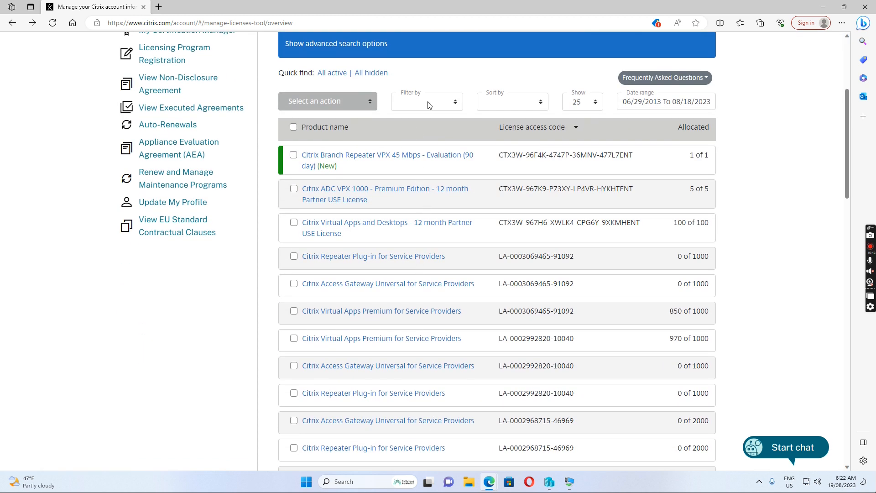
left_click(333, 73)
left_click(428, 103)
left_click(424, 146)
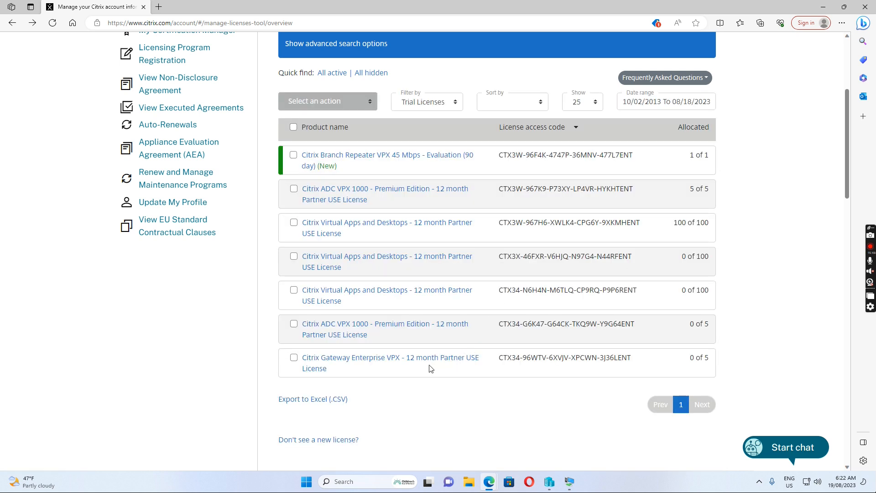
Step: Open the 0-of-5 allocated ADC VPX 1000 license and cancel the allocation dialog
left_click(398, 328)
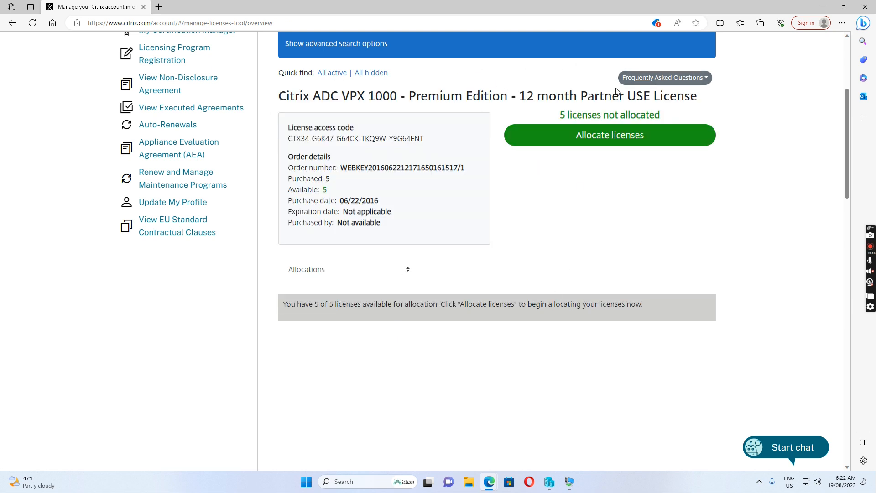
left_click(608, 137)
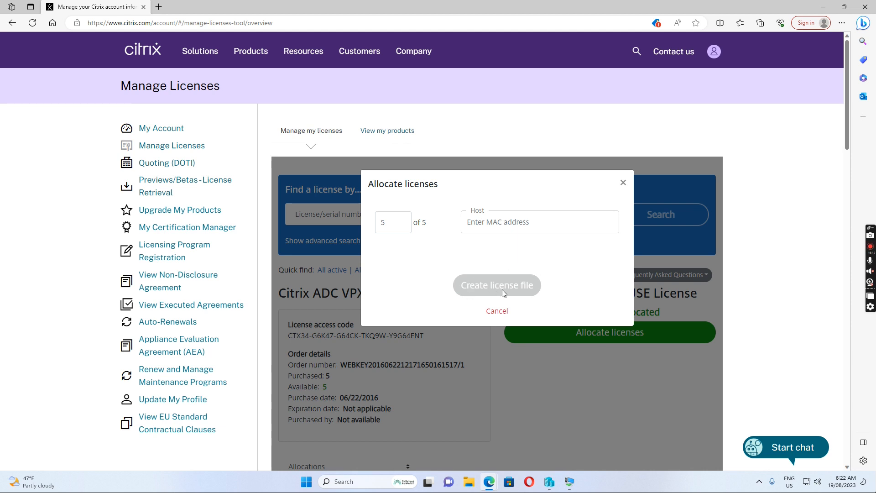
left_click(623, 182)
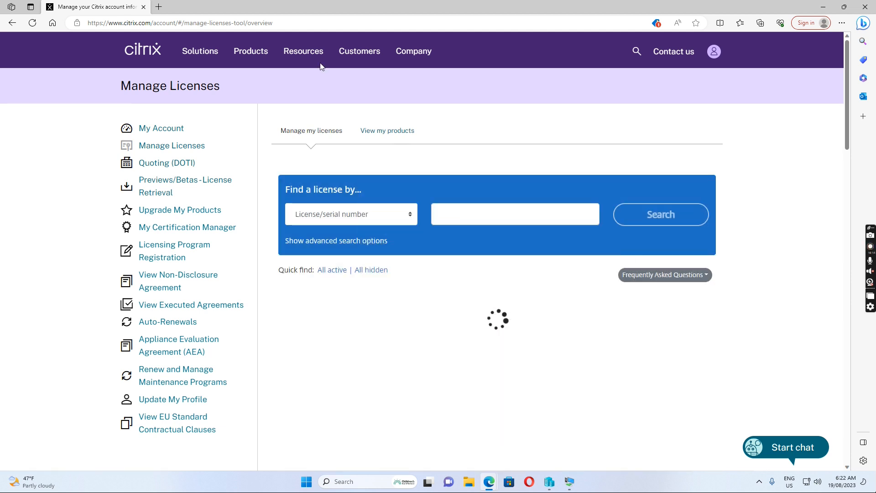
Step: Check the installed license files, then view the license summary: Platinum, Model ID 1000, 265 days left, with enabled features
left_click(823, 6)
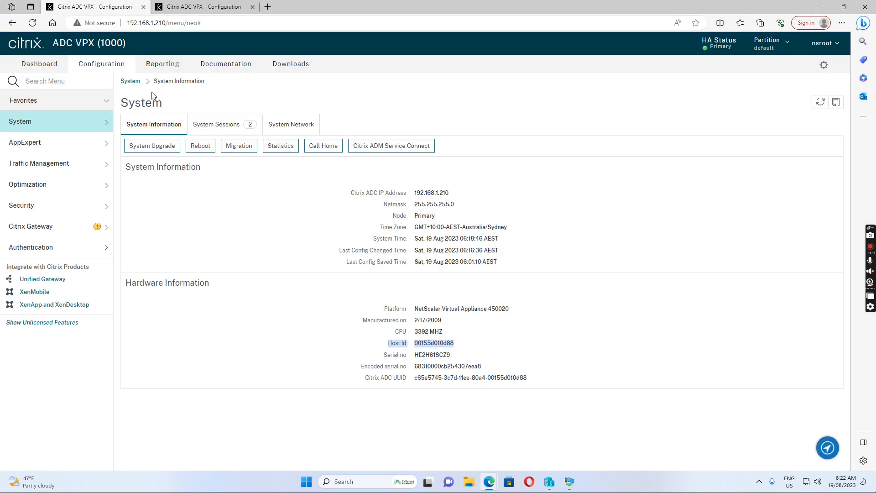
left_click(20, 123)
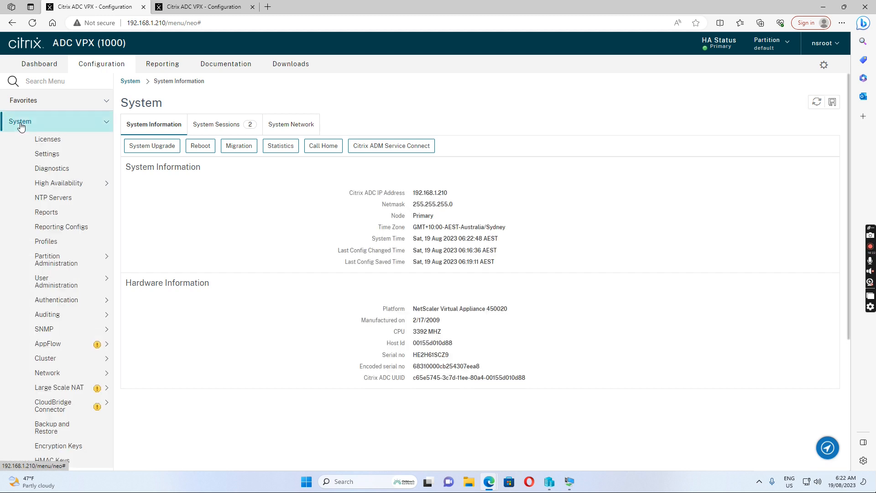
left_click(53, 143)
left_click(155, 146)
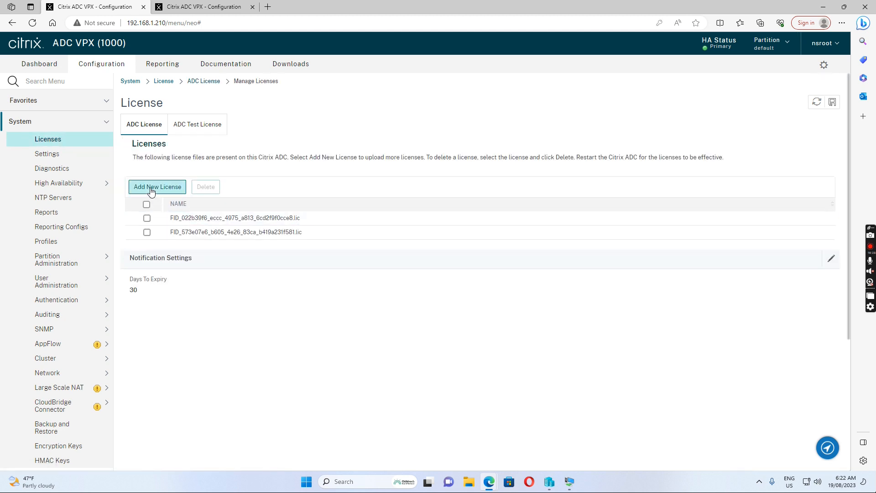
left_click(156, 188)
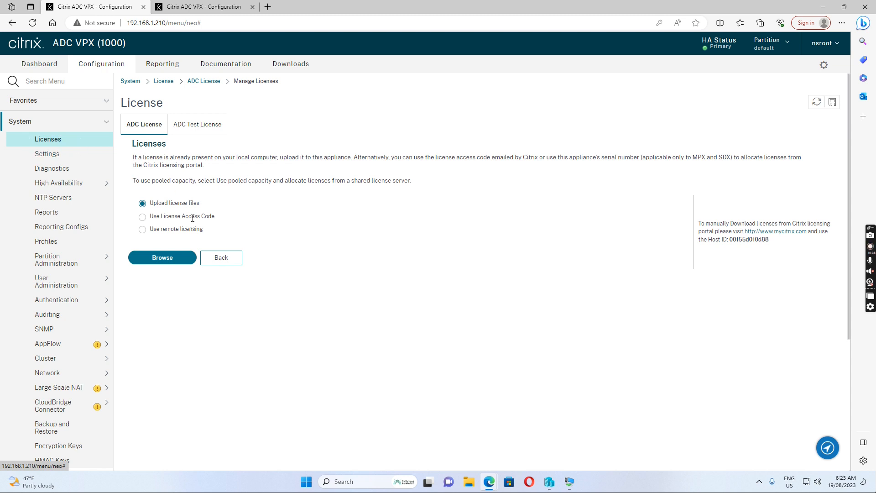
left_click(222, 257)
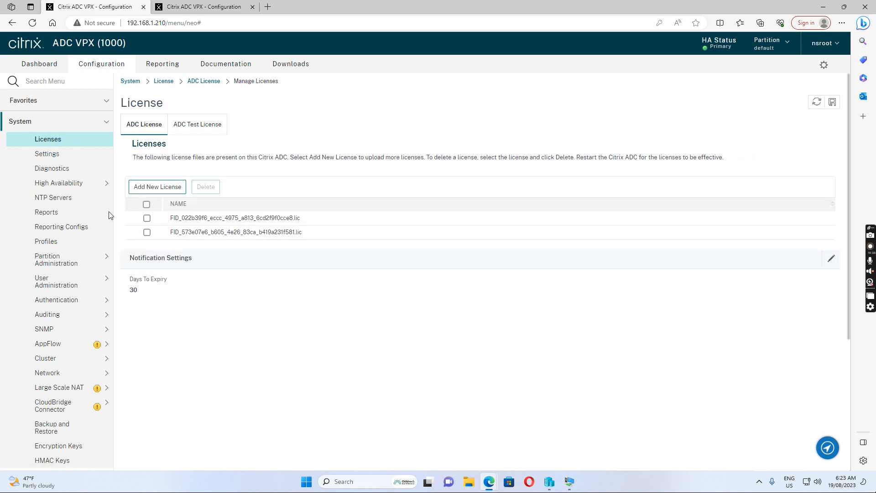
left_click(48, 139)
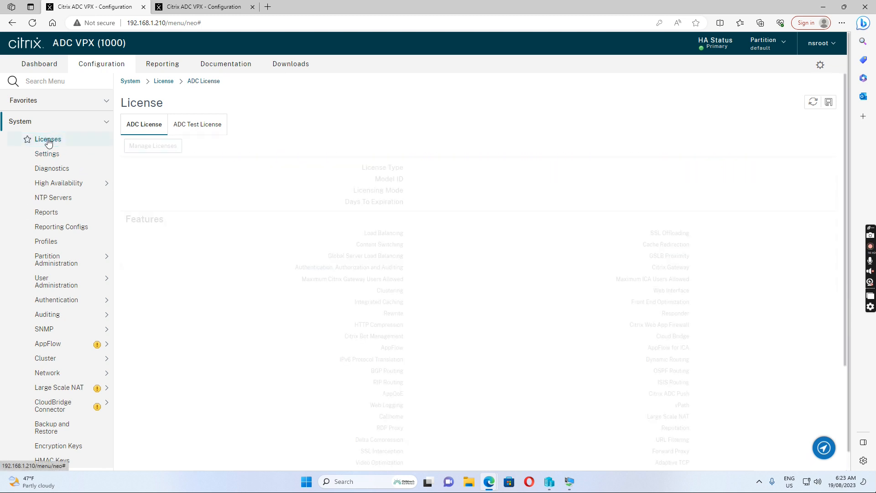
scroll(438, 238, "down", 3)
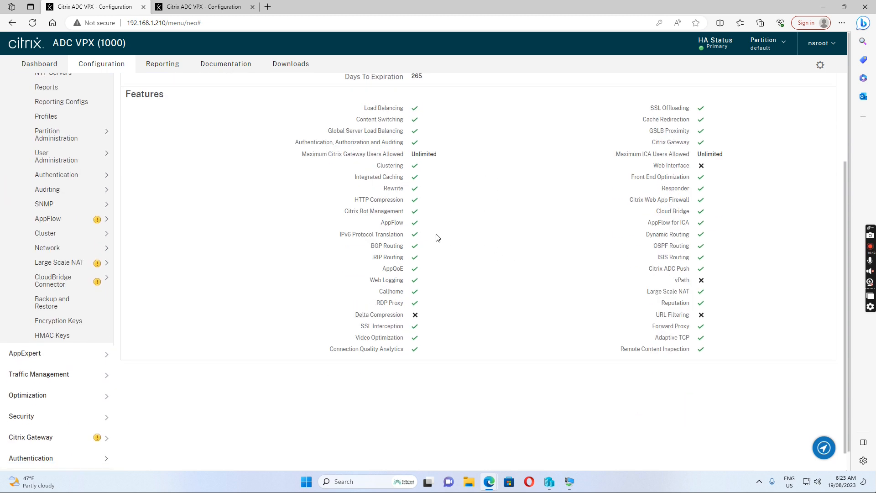
scroll(485, 208, "up", 1)
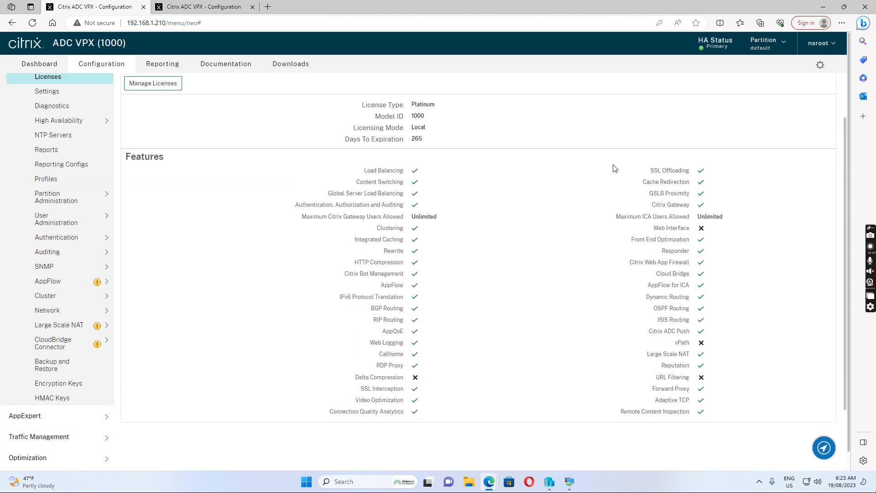